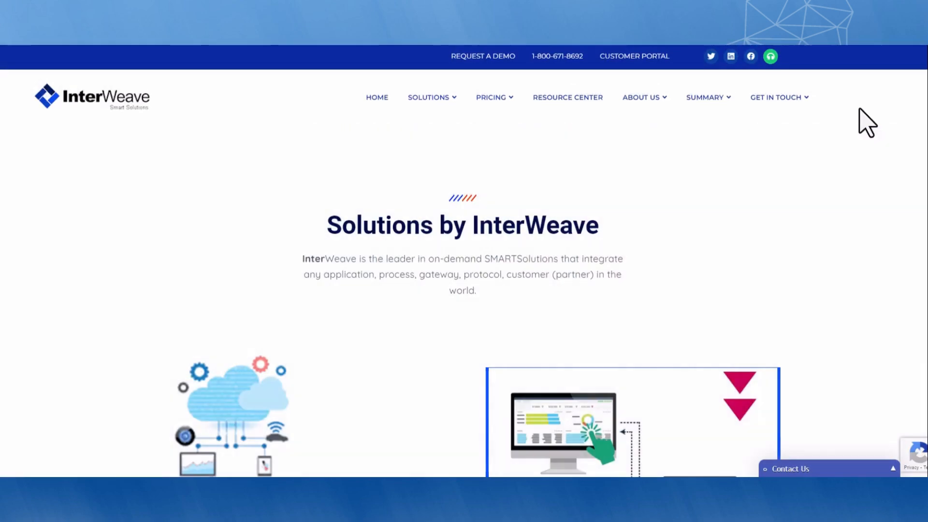
Scroll the Solutions by InterWeave page past the integration cards and payment sections to Multi-Cloud Integration
{"action": "scroll", "coordinate": [464, 261], "scroll_direction": "down", "scroll_amount": 5}
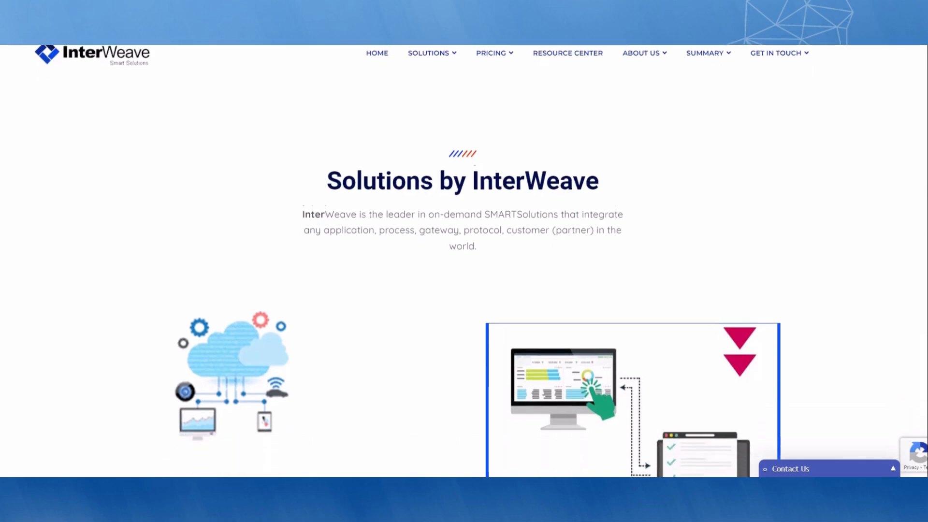
{"action": "scroll", "coordinate": [464, 261], "scroll_direction": "down", "scroll_amount": 5}
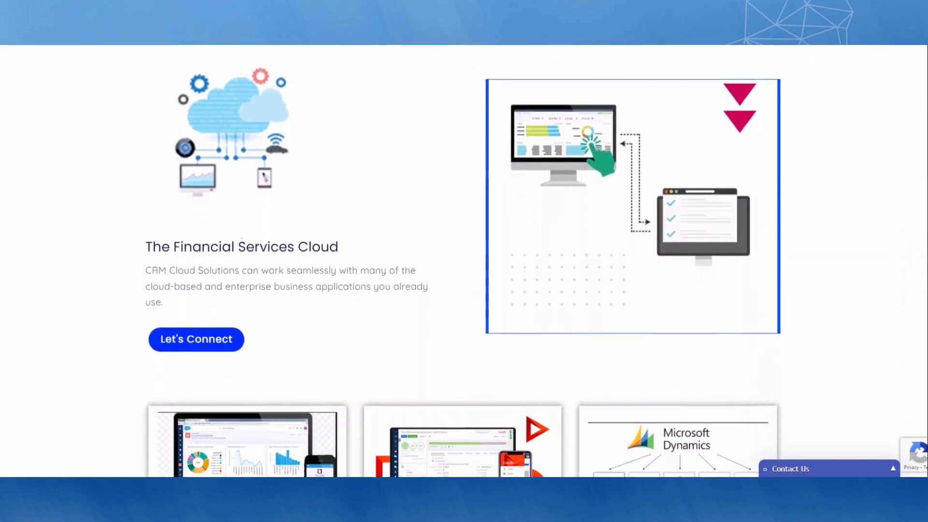
{"action": "scroll", "coordinate": [464, 262], "scroll_direction": "down", "scroll_amount": 5}
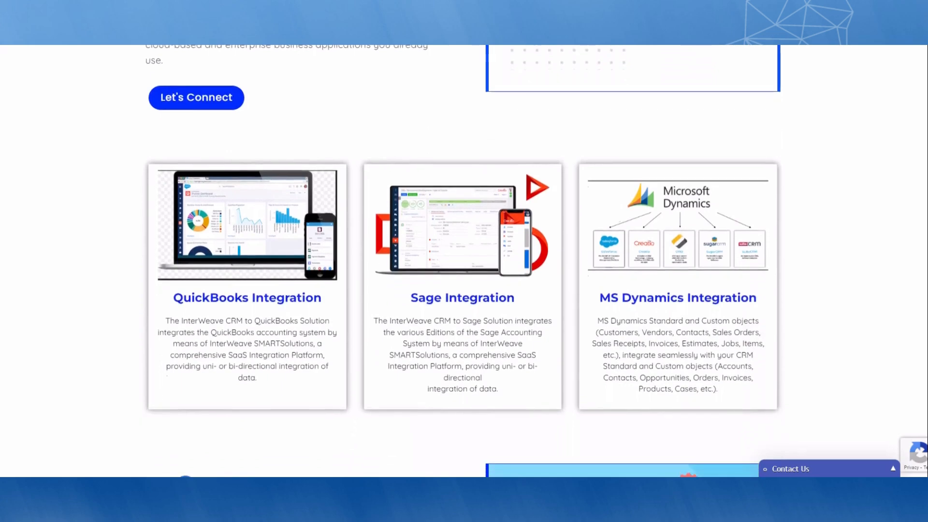
{"action": "scroll", "coordinate": [464, 261], "scroll_direction": "down", "scroll_amount": 5}
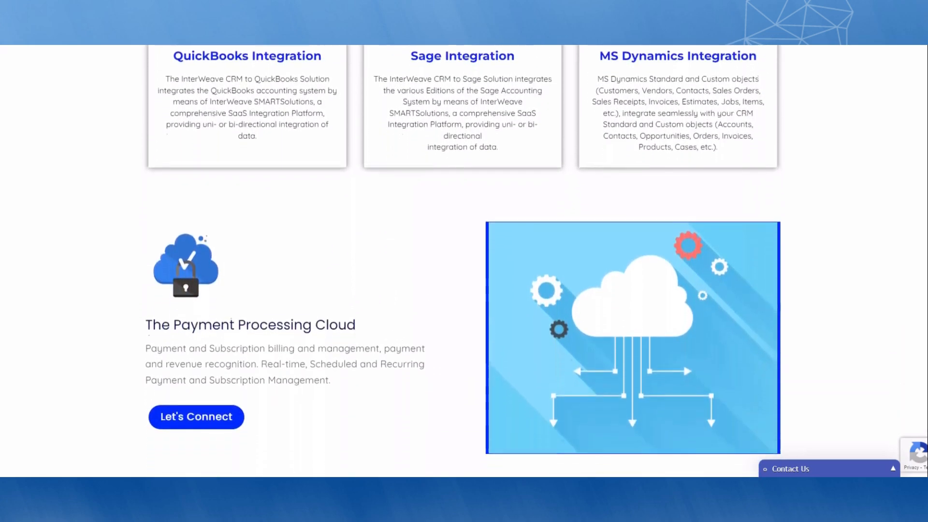
{"action": "scroll", "coordinate": [464, 261], "scroll_direction": "down", "scroll_amount": 5}
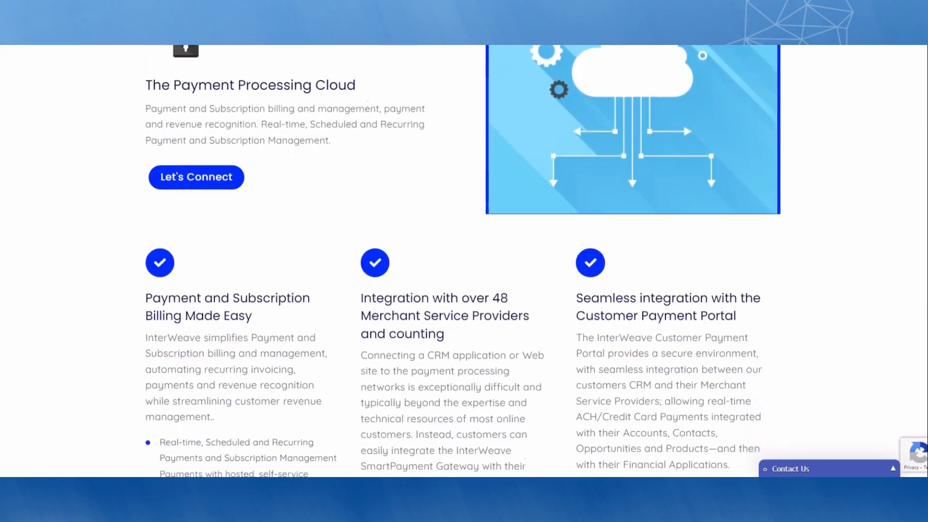
{"action": "scroll", "coordinate": [464, 261], "scroll_direction": "down", "scroll_amount": 5}
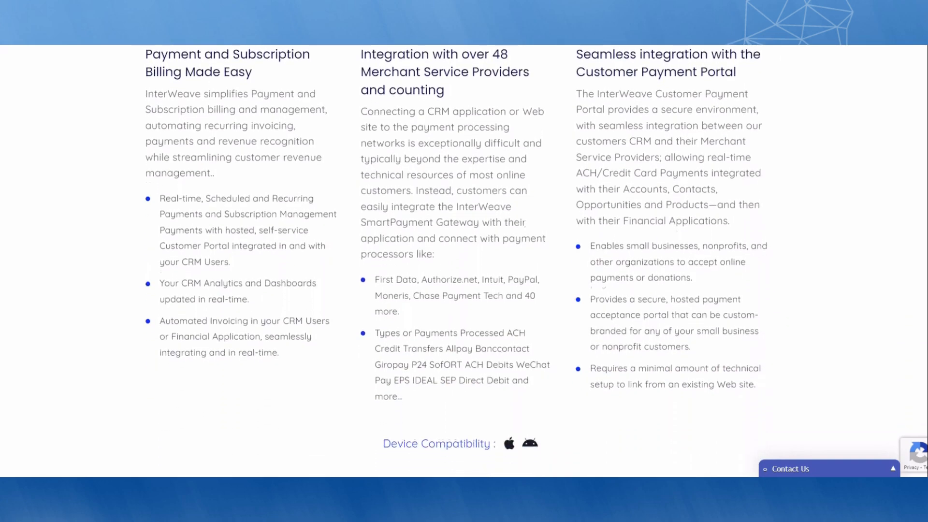
{"action": "scroll", "coordinate": [464, 261], "scroll_direction": "down", "scroll_amount": 3}
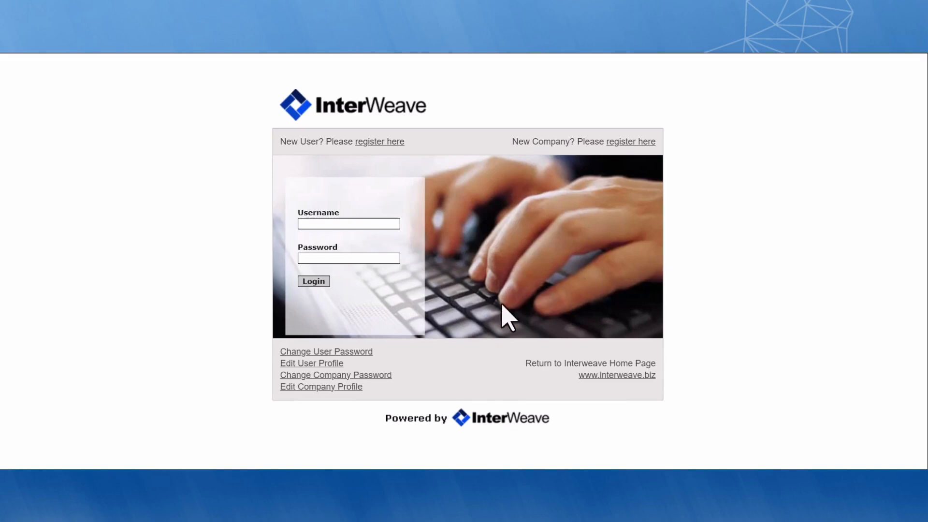
Load the Salesforce to MS Dynamics company profile with the company password, showing solution type CRM2GP
{"action": "left_click", "coordinate": [345, 391]}
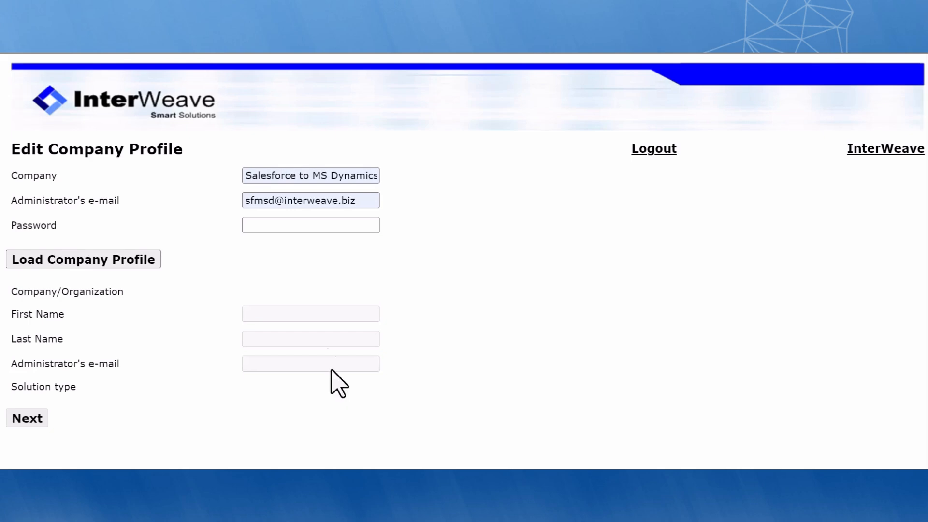
{"action": "left_click", "coordinate": [334, 227]}
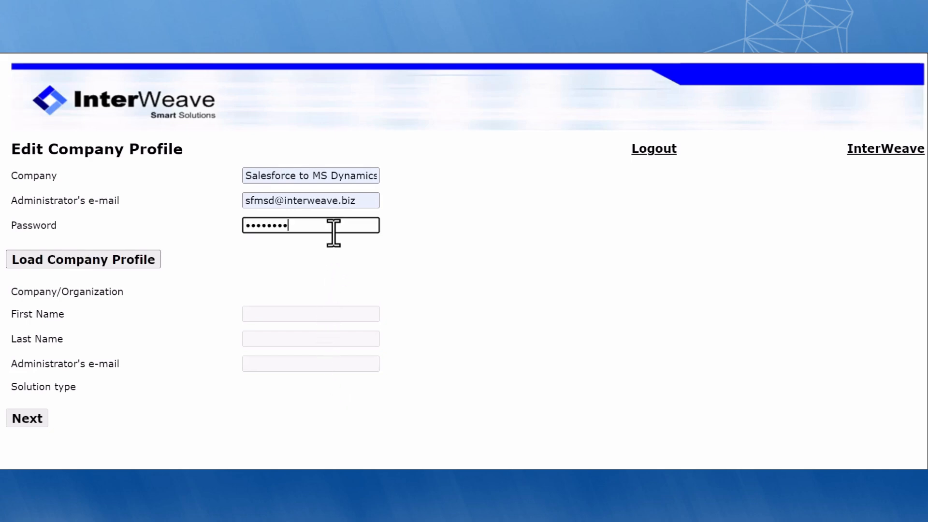
{"action": "left_click", "coordinate": [126, 262]}
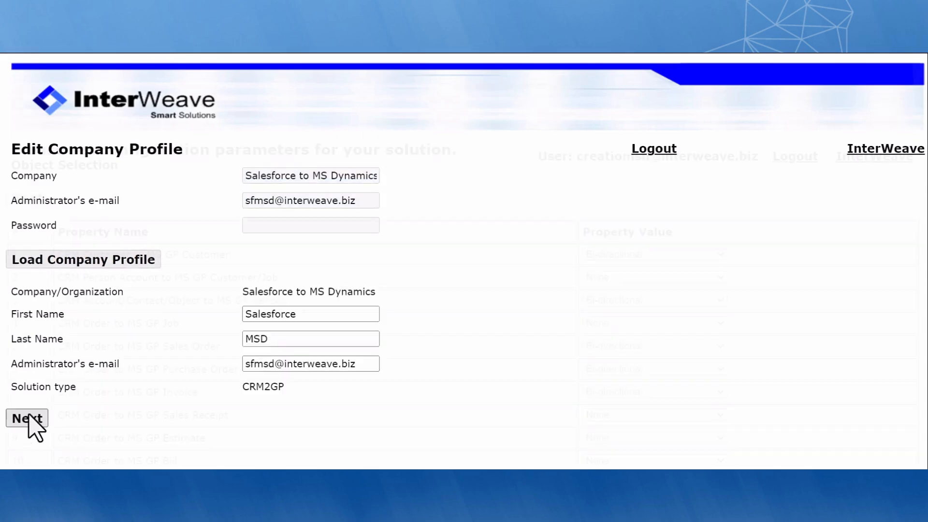
{"action": "left_click", "coordinate": [29, 426]}
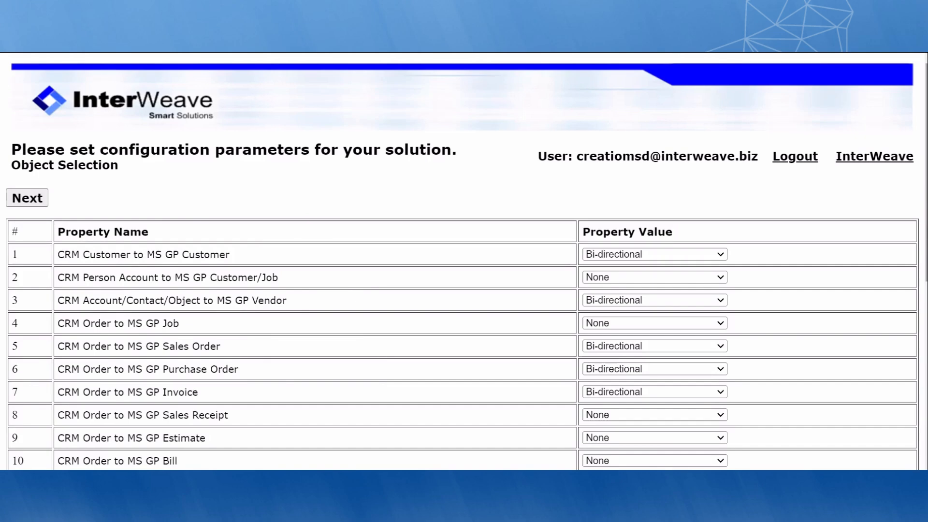
Keep the customer and CRM Order to MS GP Invoice syncs bi-directional in Object Selection
{"action": "scroll", "coordinate": [462, 261], "scroll_direction": "down", "scroll_amount": 4}
{"action": "scroll", "coordinate": [462, 261], "scroll_direction": "down", "scroll_amount": 4}
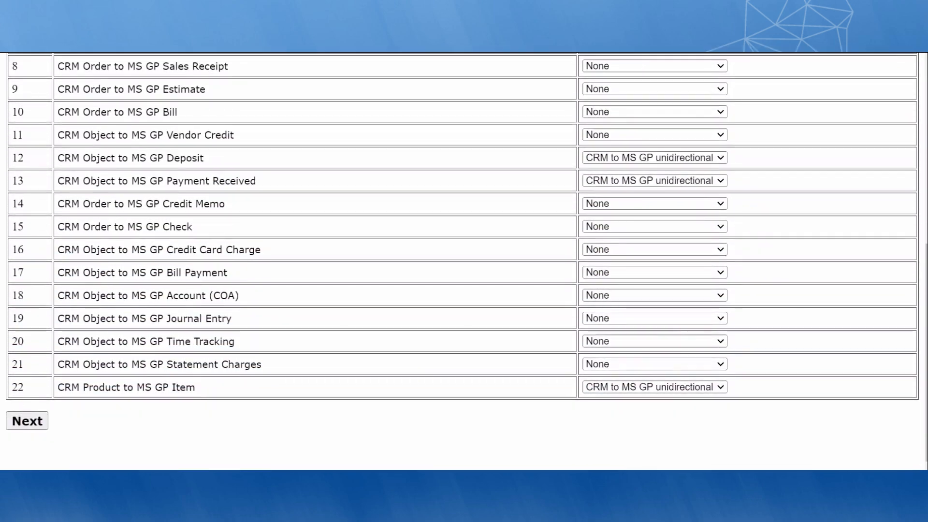
{"action": "scroll", "coordinate": [463, 261], "scroll_direction": "up", "scroll_amount": 6}
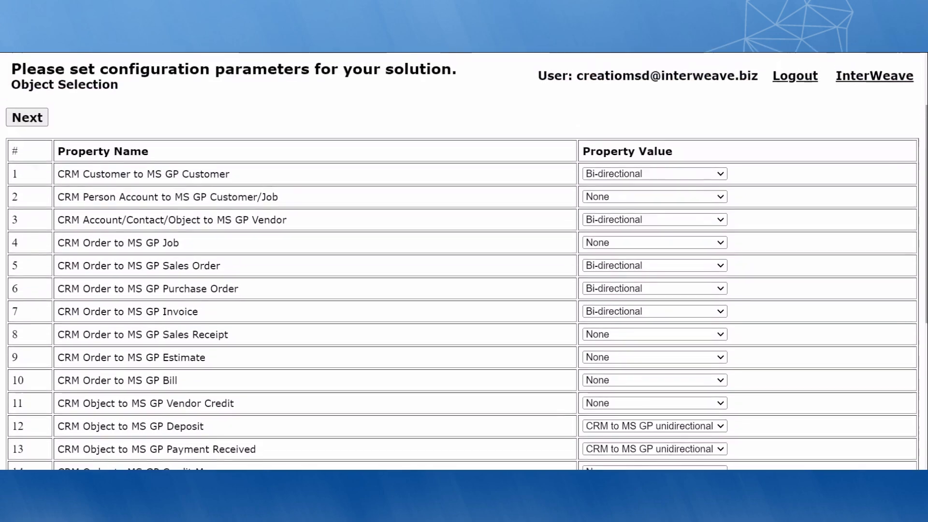
{"action": "scroll", "coordinate": [462, 261], "scroll_direction": "up", "scroll_amount": 2}
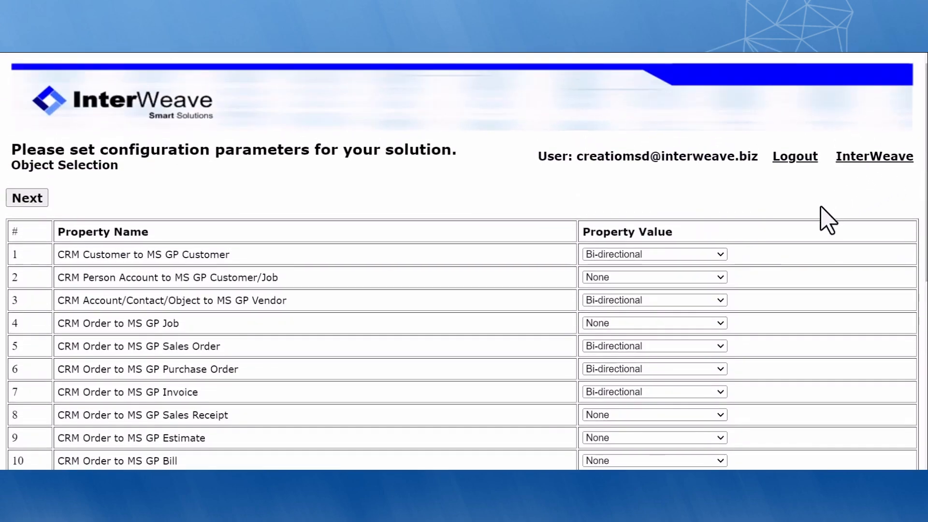
{"action": "left_click", "coordinate": [707, 254]}
{"action": "left_click", "coordinate": [706, 300]}
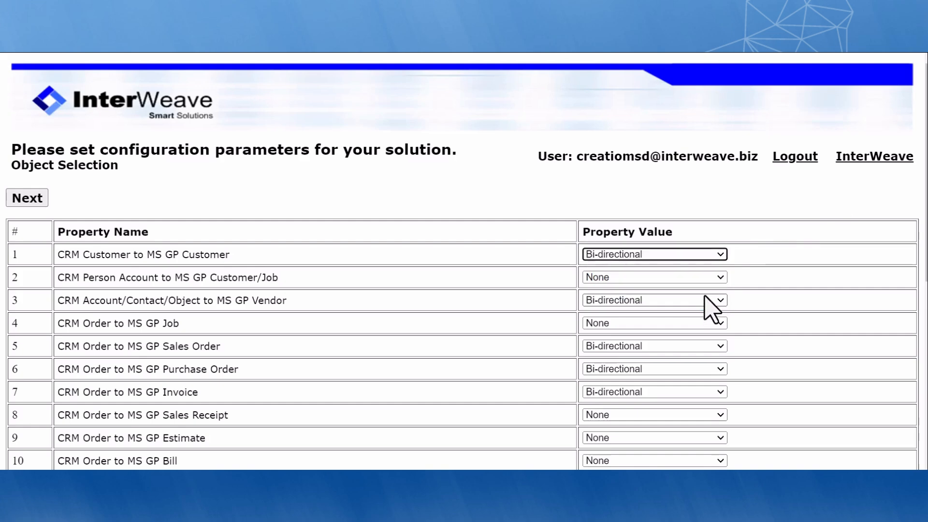
{"action": "left_click", "coordinate": [694, 394]}
{"action": "left_click", "coordinate": [695, 439]}
{"action": "left_click", "coordinate": [749, 400]}
Set CRM Product to MS GP Item to 'MS GP to CRM unidirectional' and continue
{"action": "scroll", "coordinate": [757, 413], "scroll_direction": "down", "scroll_amount": 4}
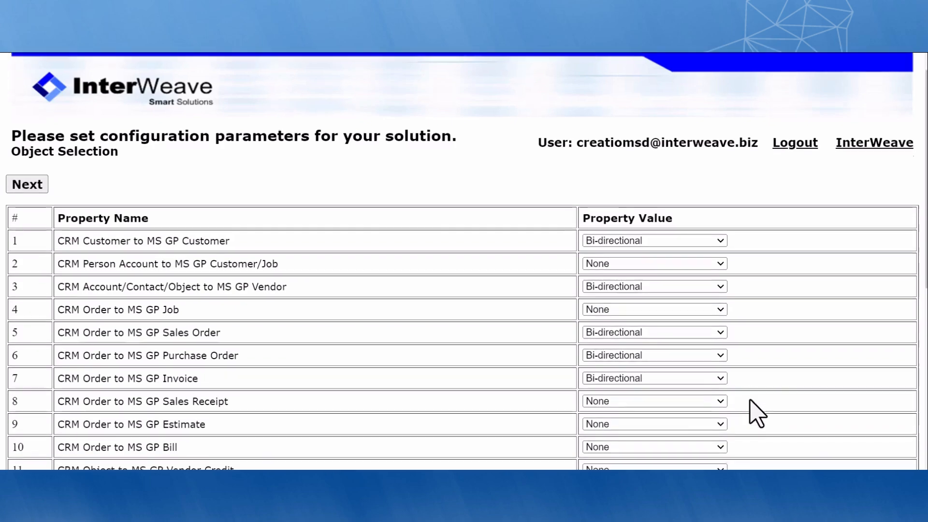
{"action": "scroll", "coordinate": [757, 413], "scroll_direction": "down", "scroll_amount": 4}
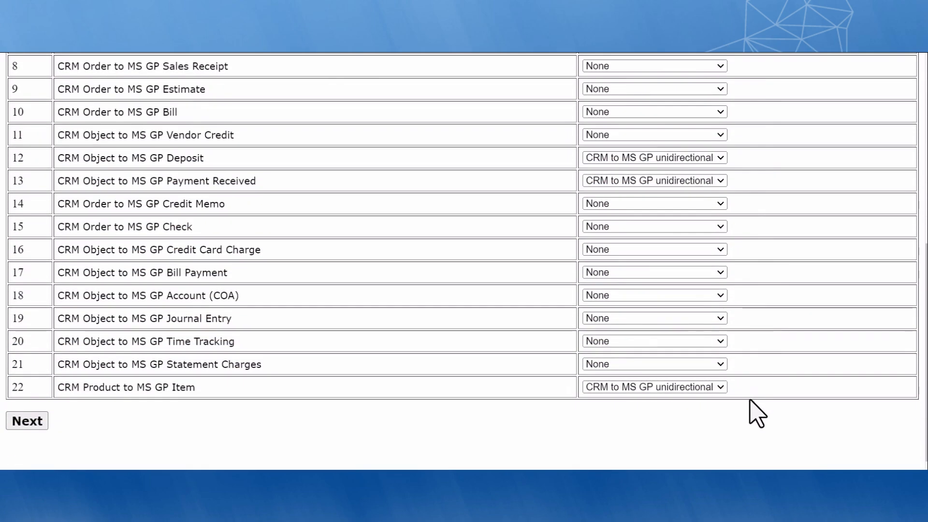
{"action": "left_click", "coordinate": [714, 388]}
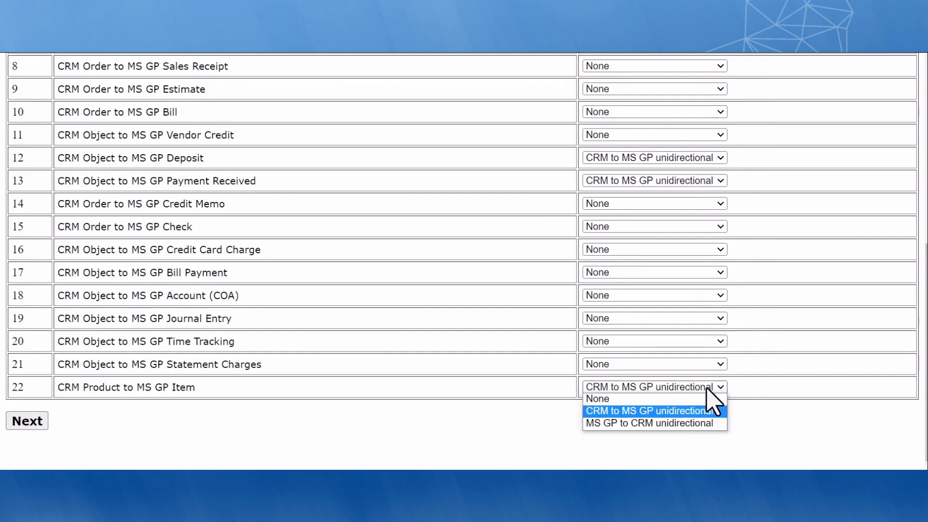
{"action": "left_click", "coordinate": [710, 424]}
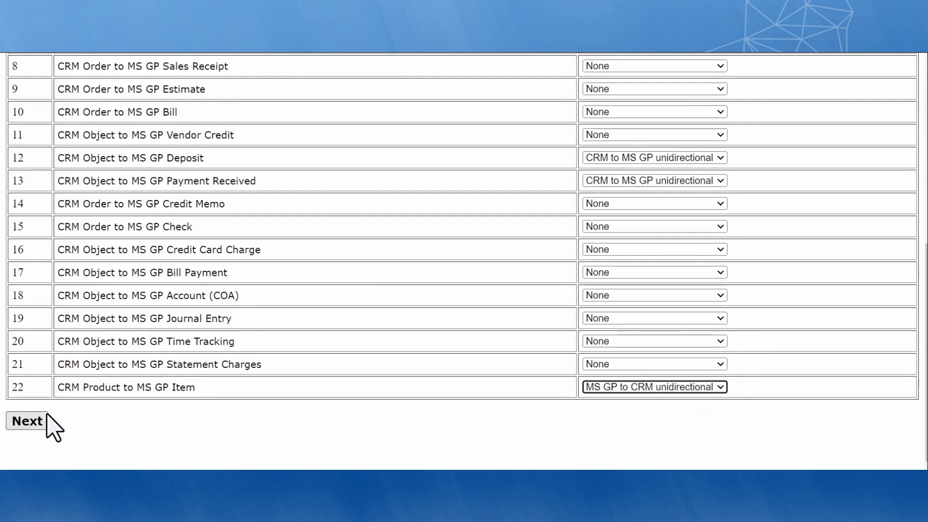
{"action": "left_click", "coordinate": [29, 421]}
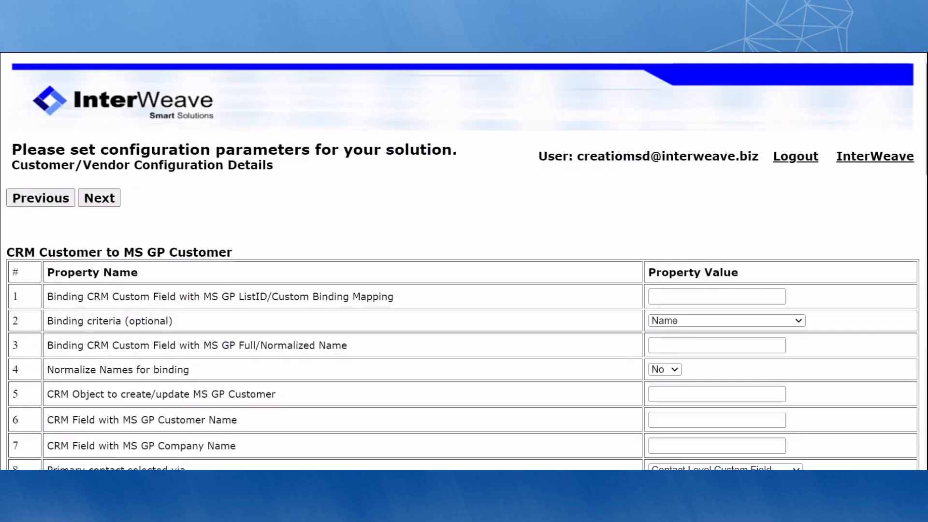
Check the customer Binding criteria options and scroll through the Customer/Vendor mapping table
{"action": "left_click", "coordinate": [768, 320]}
{"action": "left_click", "coordinate": [746, 345]}
{"action": "scroll", "coordinate": [605, 327], "scroll_direction": "down", "scroll_amount": 5}
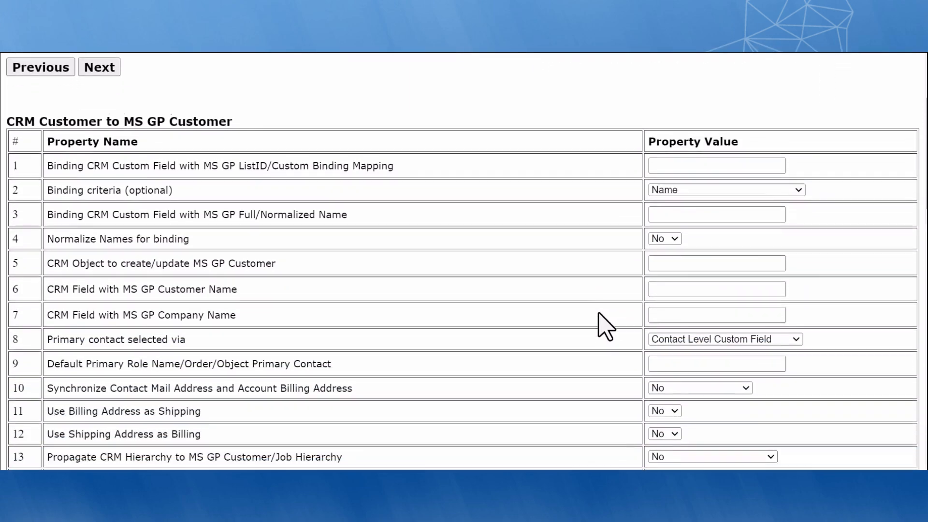
{"action": "scroll", "coordinate": [606, 327], "scroll_direction": "down", "scroll_amount": 6}
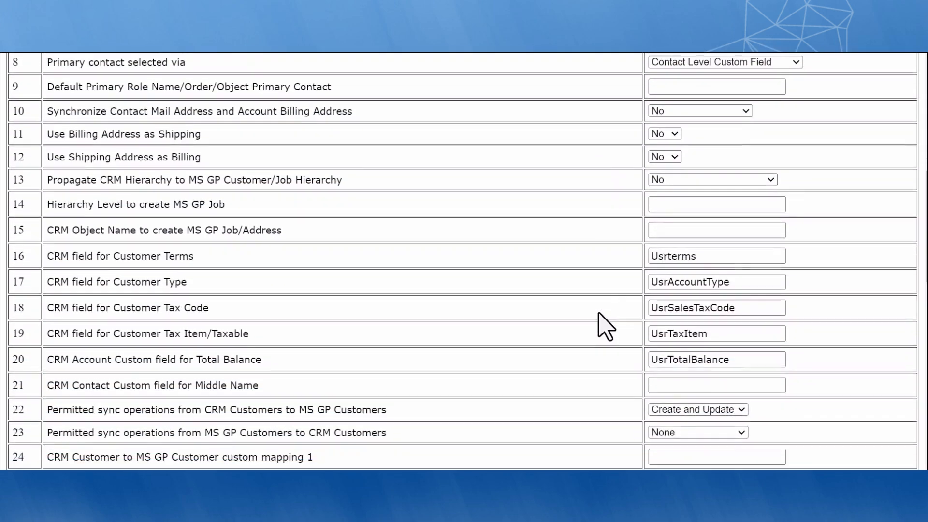
{"action": "scroll", "coordinate": [606, 328], "scroll_direction": "down", "scroll_amount": 5}
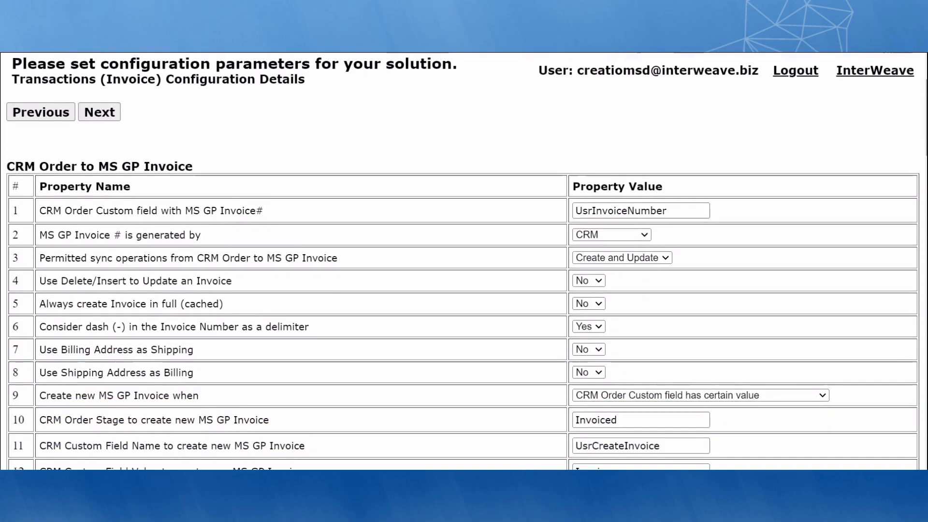
Review the invoice settings down to custom mapping UsrDescription:Memo and continue to Products
{"action": "scroll", "coordinate": [464, 261], "scroll_direction": "down", "scroll_amount": 4}
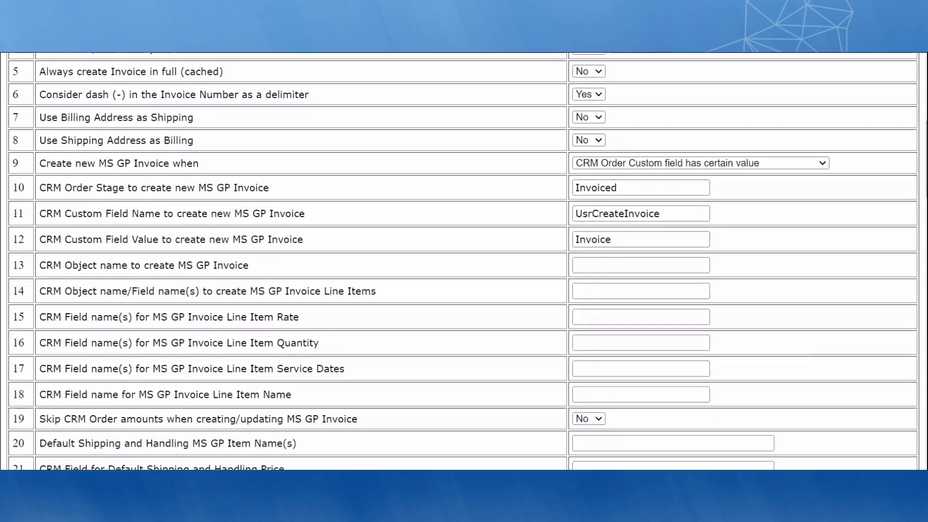
{"action": "scroll", "coordinate": [464, 261], "scroll_direction": "down", "scroll_amount": 5}
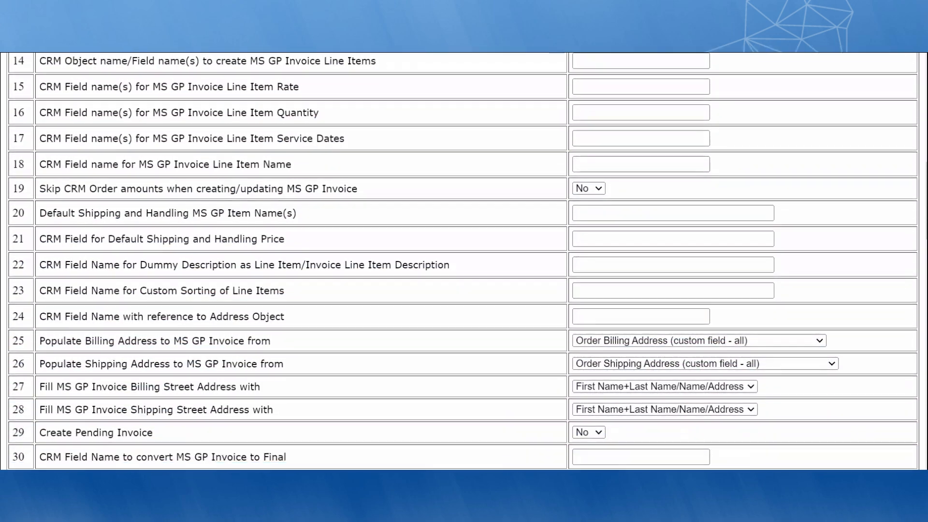
{"action": "scroll", "coordinate": [464, 261], "scroll_direction": "down", "scroll_amount": 5}
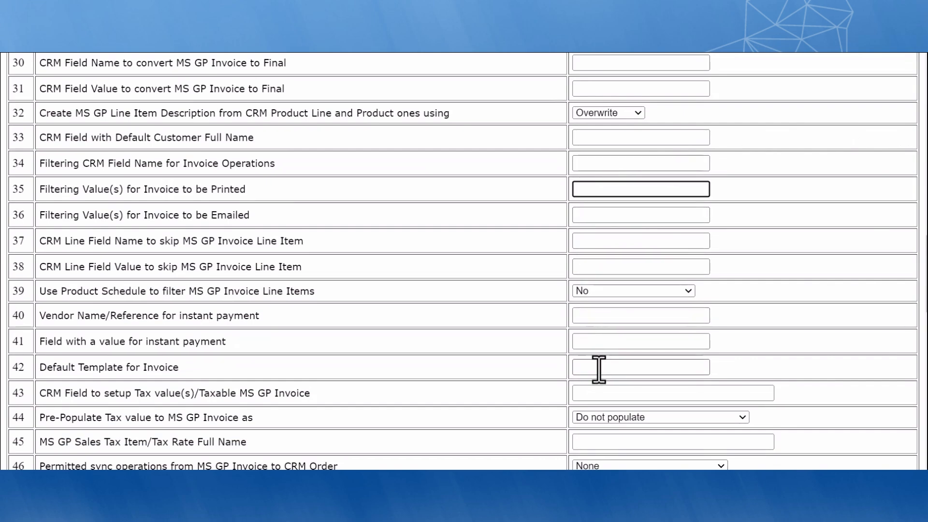
{"action": "left_click", "coordinate": [543, 368]}
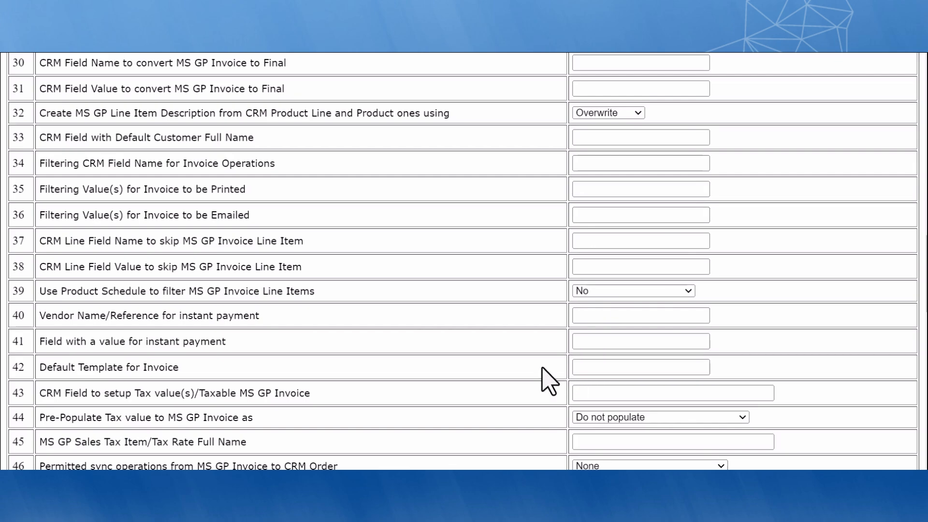
{"action": "scroll", "coordinate": [543, 368], "scroll_direction": "down", "scroll_amount": 5}
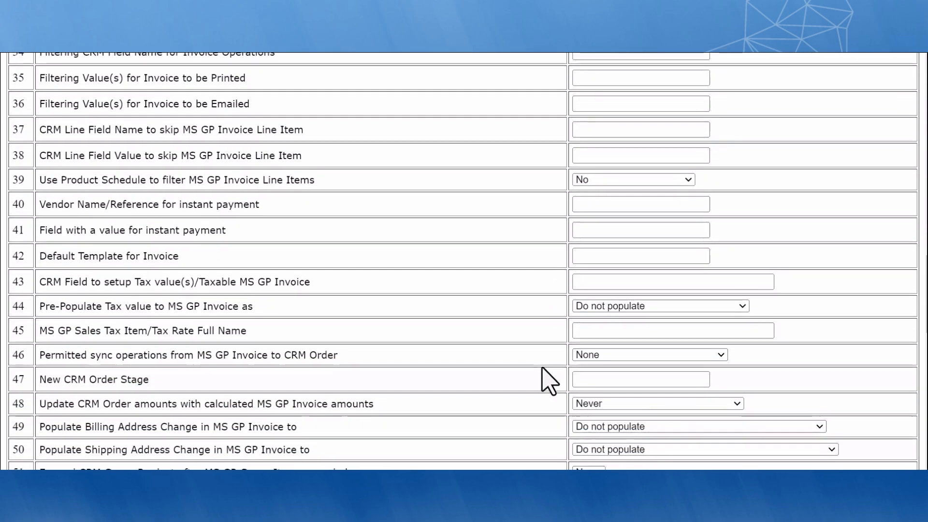
{"action": "scroll", "coordinate": [543, 369], "scroll_direction": "down", "scroll_amount": 7}
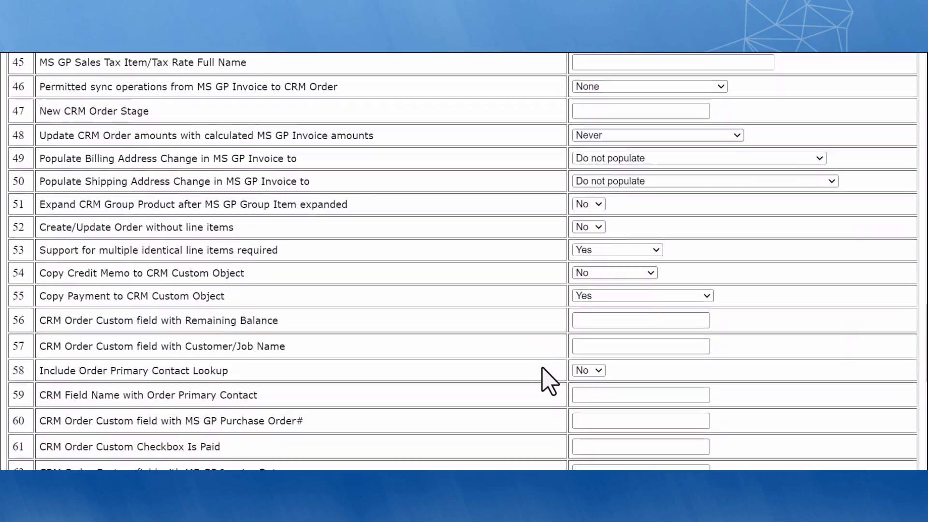
{"action": "scroll", "coordinate": [543, 368], "scroll_direction": "down", "scroll_amount": 5}
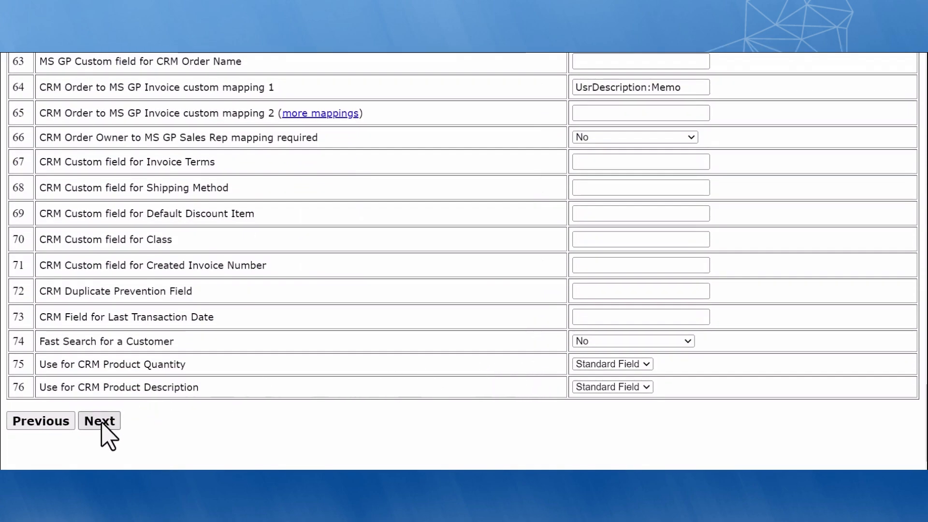
{"action": "left_click", "coordinate": [100, 422]}
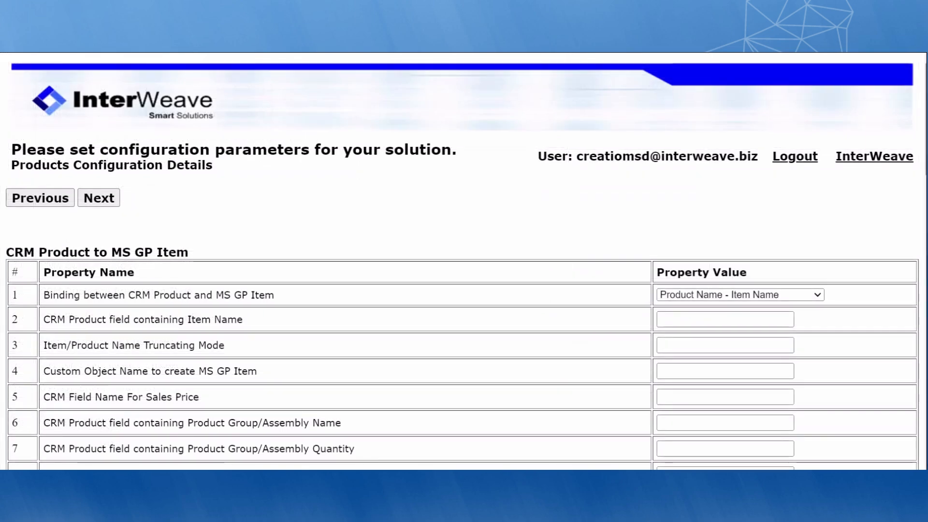
Check the product-to-item Binding options, scroll the Products settings, and continue to credentials
{"action": "left_click", "coordinate": [816, 295]}
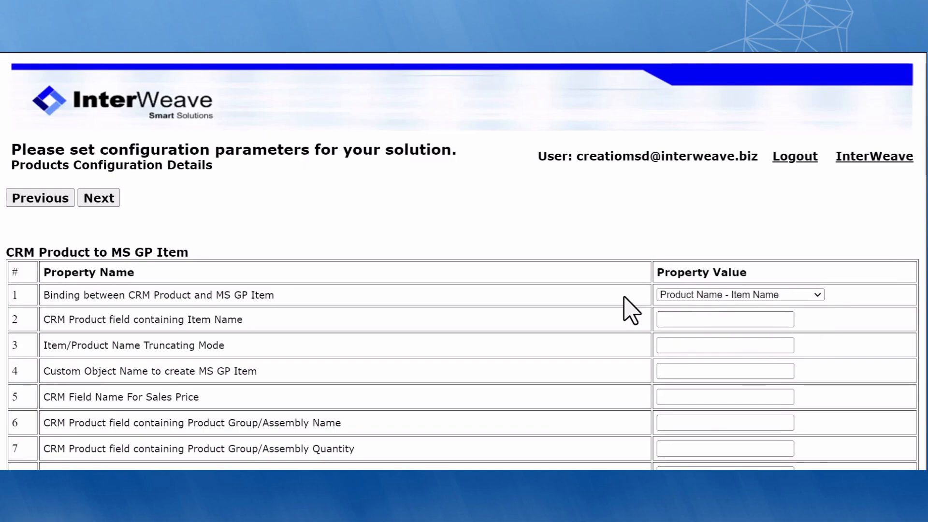
{"action": "scroll", "coordinate": [631, 309], "scroll_direction": "down", "scroll_amount": 5}
{"action": "scroll", "coordinate": [631, 309], "scroll_direction": "down", "scroll_amount": 5}
{"action": "scroll", "coordinate": [630, 309], "scroll_direction": "down", "scroll_amount": 5}
{"action": "scroll", "coordinate": [631, 309], "scroll_direction": "down", "scroll_amount": 5}
{"action": "scroll", "coordinate": [631, 310], "scroll_direction": "down", "scroll_amount": 4}
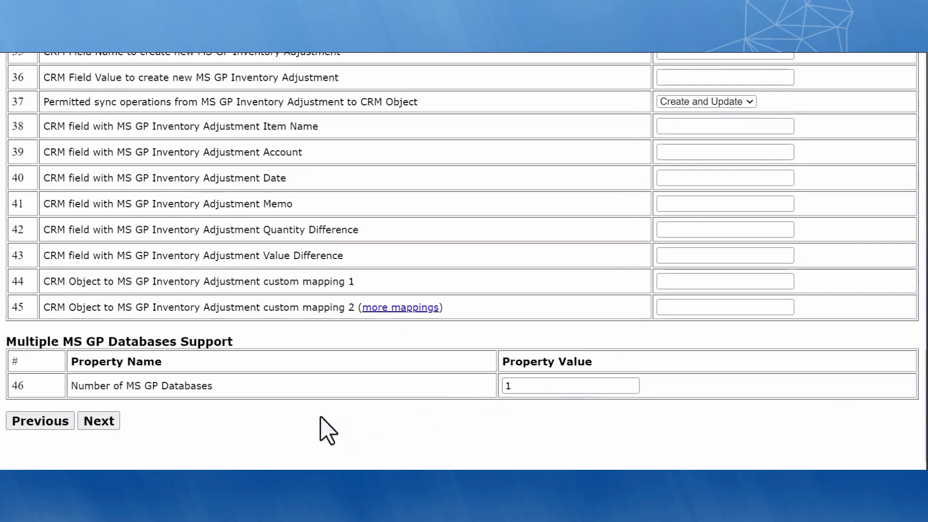
{"action": "left_click", "coordinate": [99, 421]}
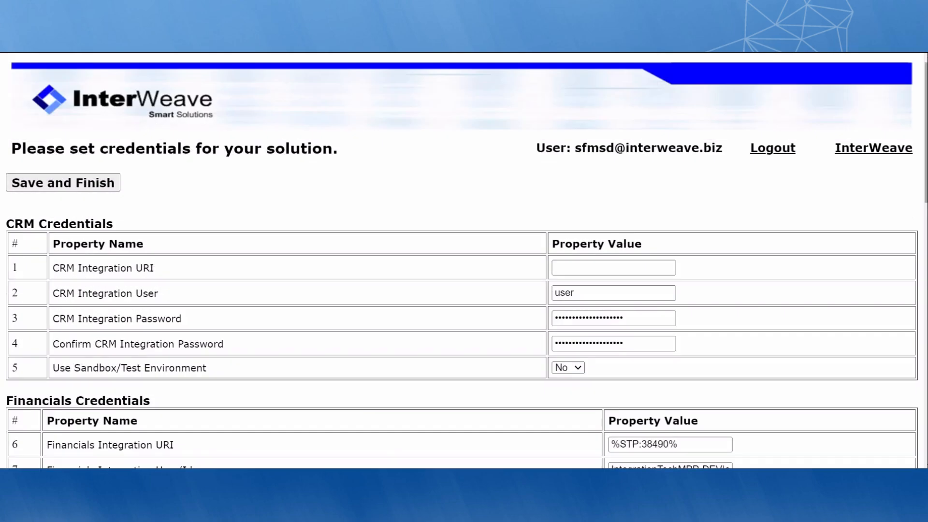
{"action": "scroll", "coordinate": [464, 261], "scroll_direction": "down", "scroll_amount": 5}
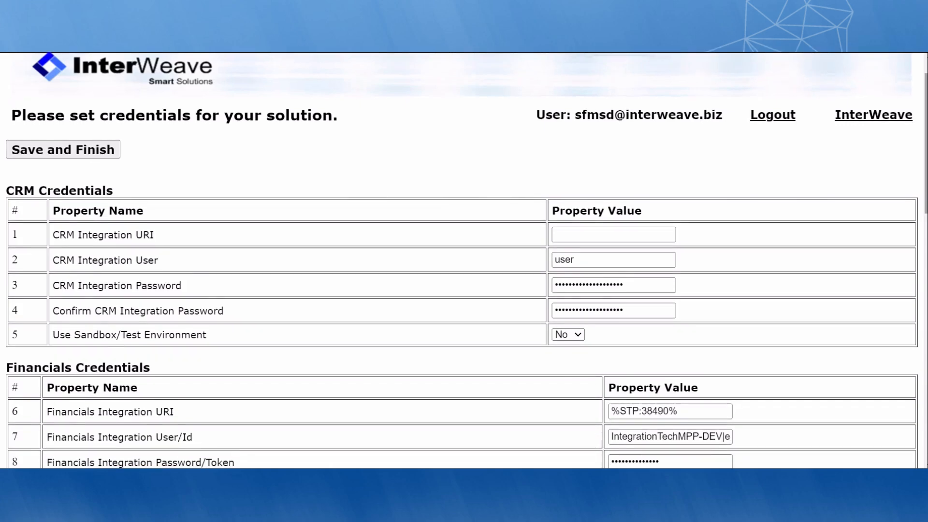
{"action": "scroll", "coordinate": [696, 187], "scroll_direction": "down", "scroll_amount": 5}
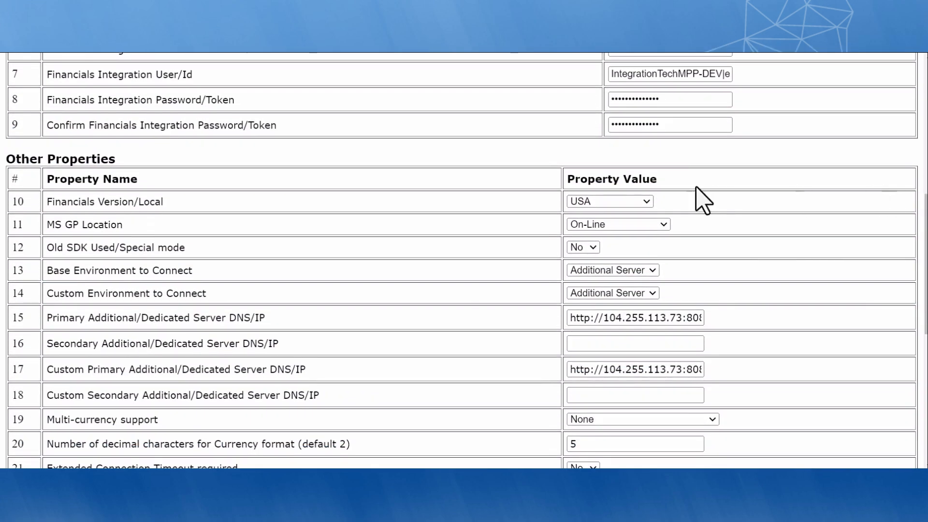
{"action": "left_click", "coordinate": [632, 197]}
{"action": "left_click", "coordinate": [633, 199]}
{"action": "left_click", "coordinate": [634, 224]}
{"action": "left_click", "coordinate": [635, 225]}
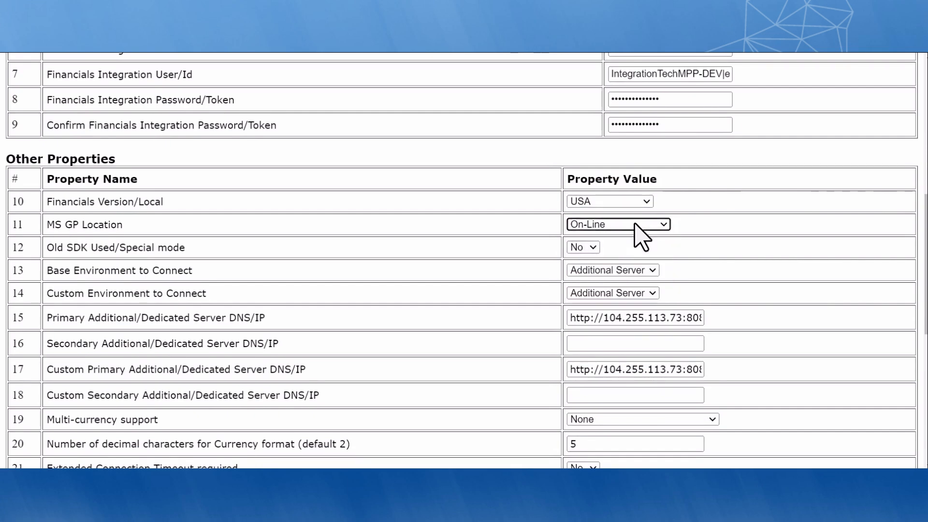
{"action": "scroll", "coordinate": [531, 237], "scroll_direction": "down", "scroll_amount": 5}
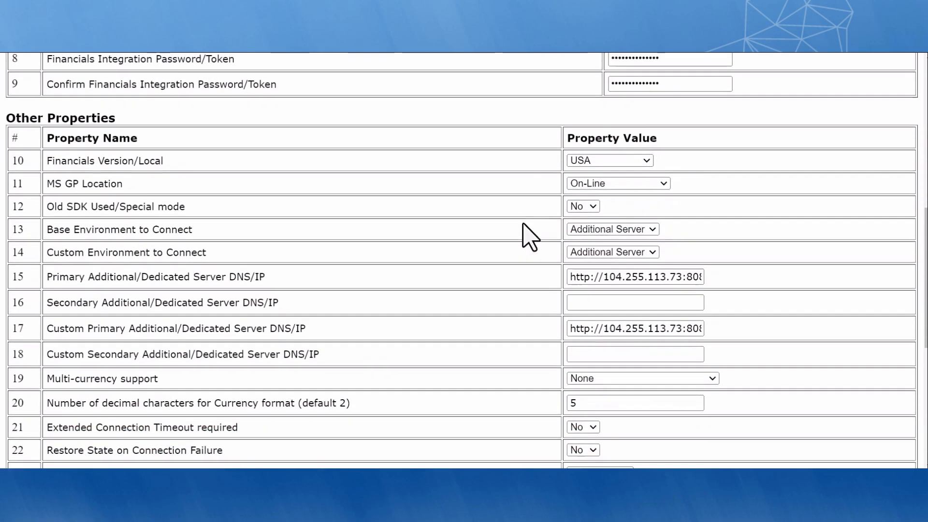
{"action": "scroll", "coordinate": [530, 237], "scroll_direction": "down", "scroll_amount": 4}
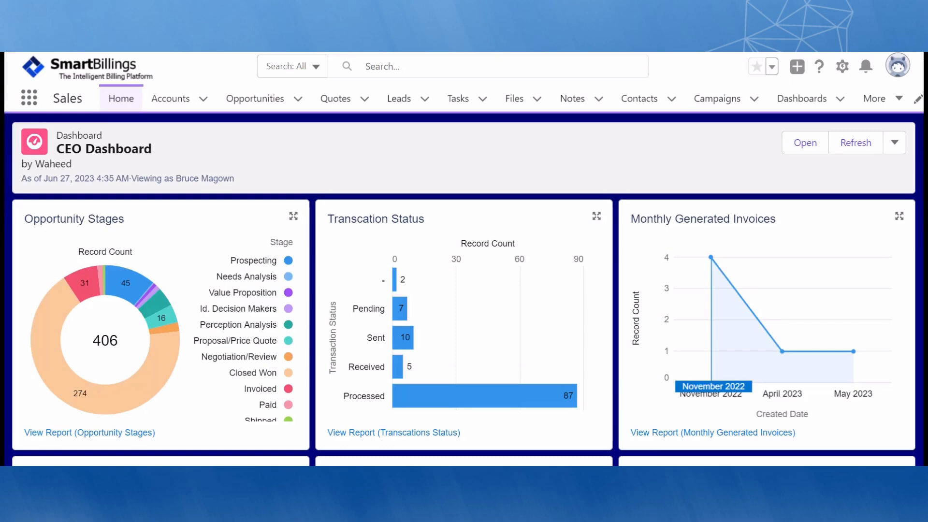
Scroll through the CEO Dashboard's opportunity, transaction status and monthly invoice charts and back up
{"action": "scroll", "coordinate": [464, 288], "scroll_direction": "down", "scroll_amount": 3}
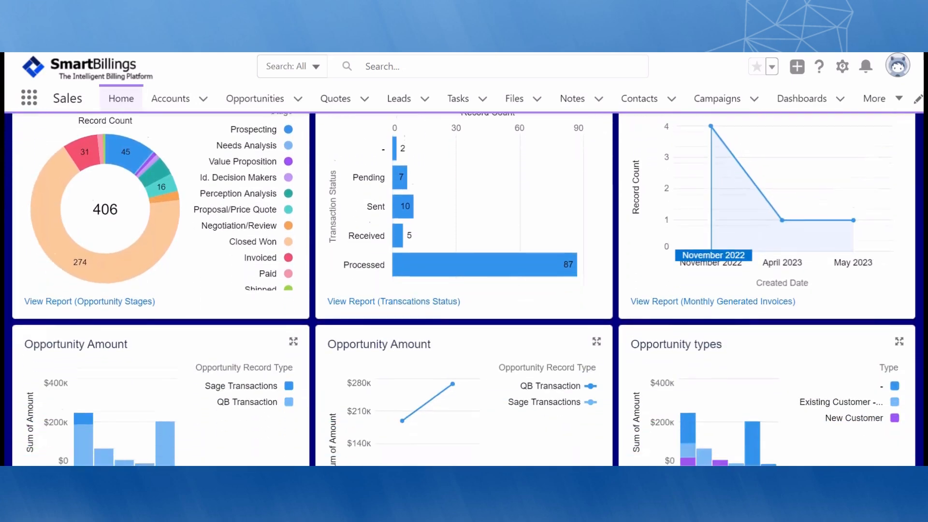
{"action": "scroll", "coordinate": [464, 289], "scroll_direction": "down", "scroll_amount": 3}
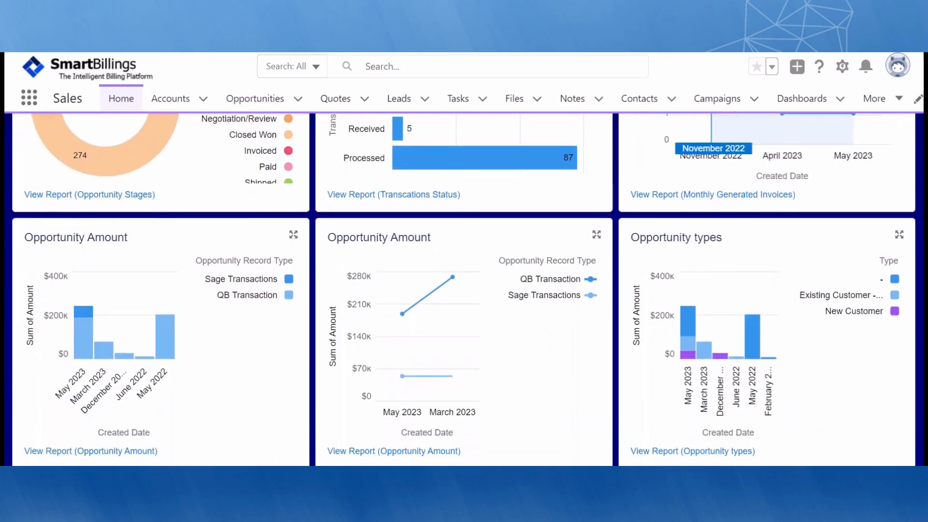
{"action": "scroll", "coordinate": [464, 289], "scroll_direction": "up", "scroll_amount": 4}
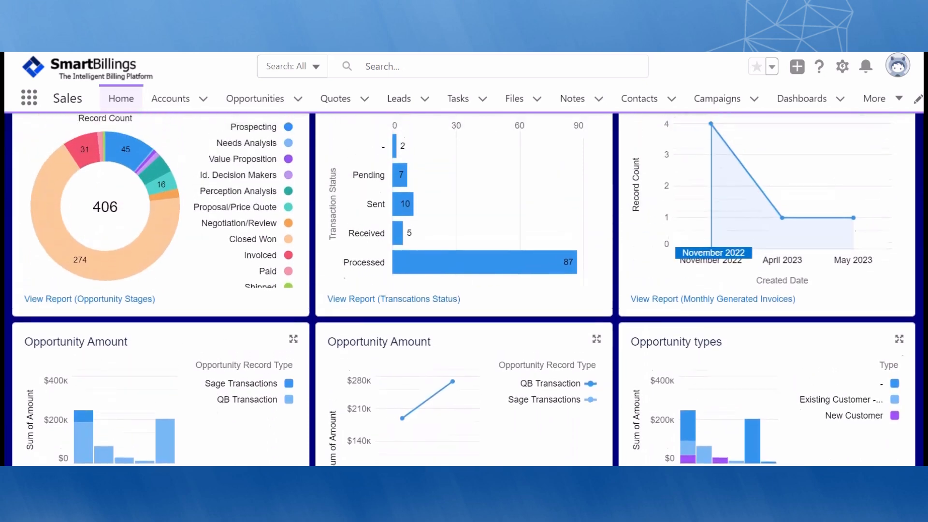
{"action": "scroll", "coordinate": [464, 288], "scroll_direction": "up", "scroll_amount": 2}
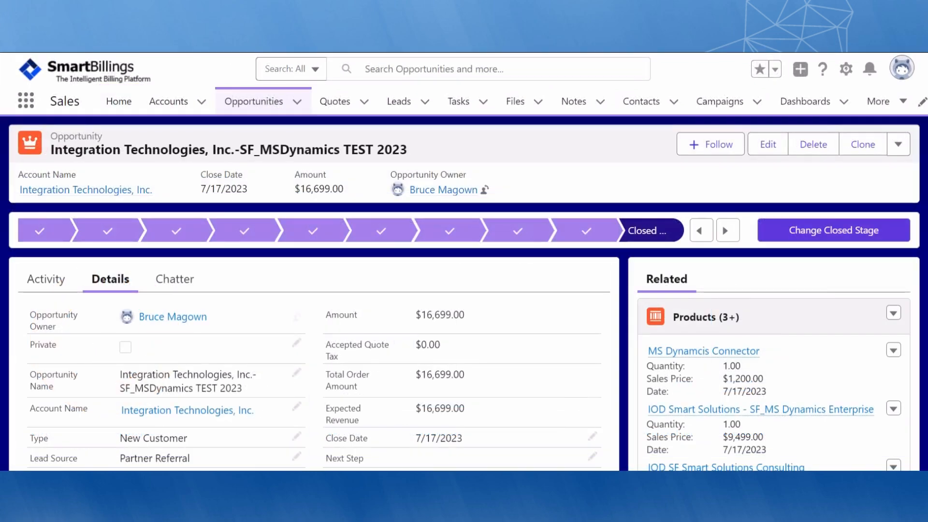
Scroll the opportunity's Details tab down to invoice IN-0001485 and payment details, then back up
{"action": "scroll", "coordinate": [464, 290], "scroll_direction": "down", "scroll_amount": 1}
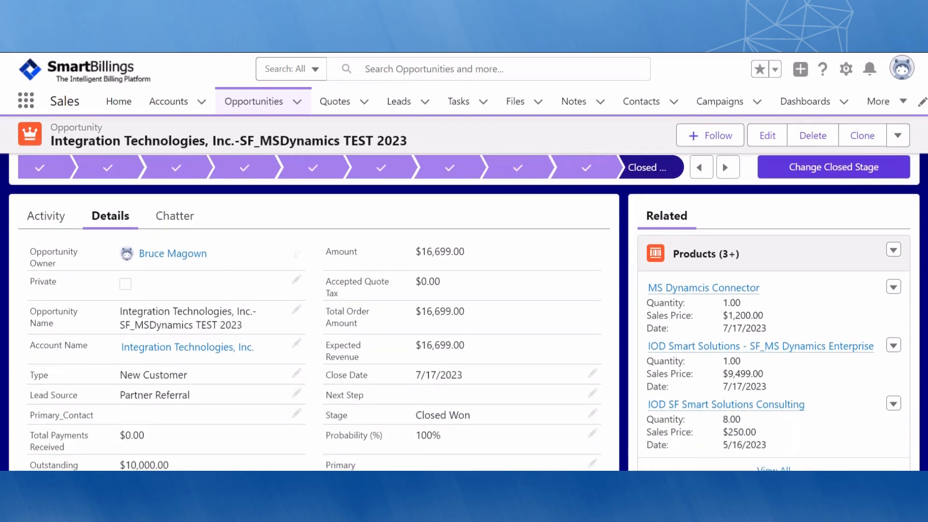
{"action": "scroll", "coordinate": [464, 312], "scroll_direction": "down", "scroll_amount": 7}
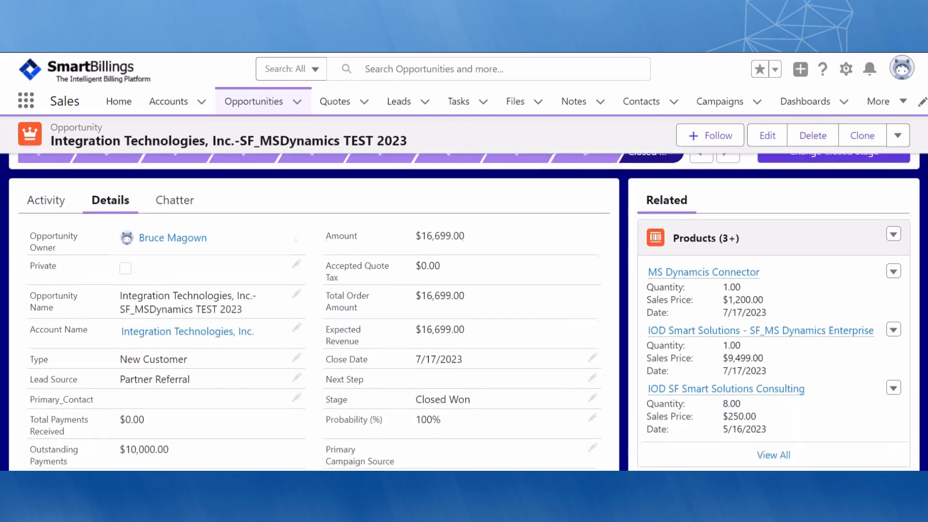
{"action": "scroll", "coordinate": [464, 312], "scroll_direction": "down", "scroll_amount": 3}
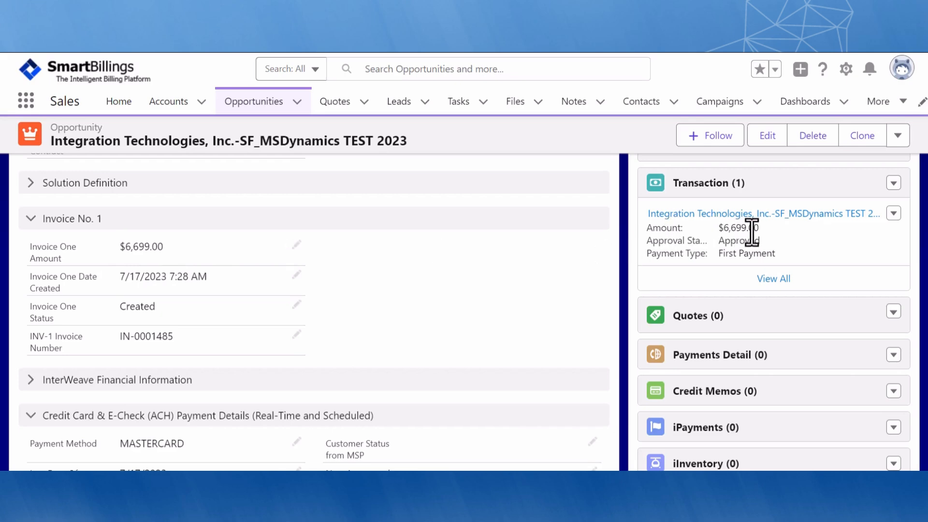
{"action": "scroll", "coordinate": [314, 312], "scroll_direction": "down", "scroll_amount": 10}
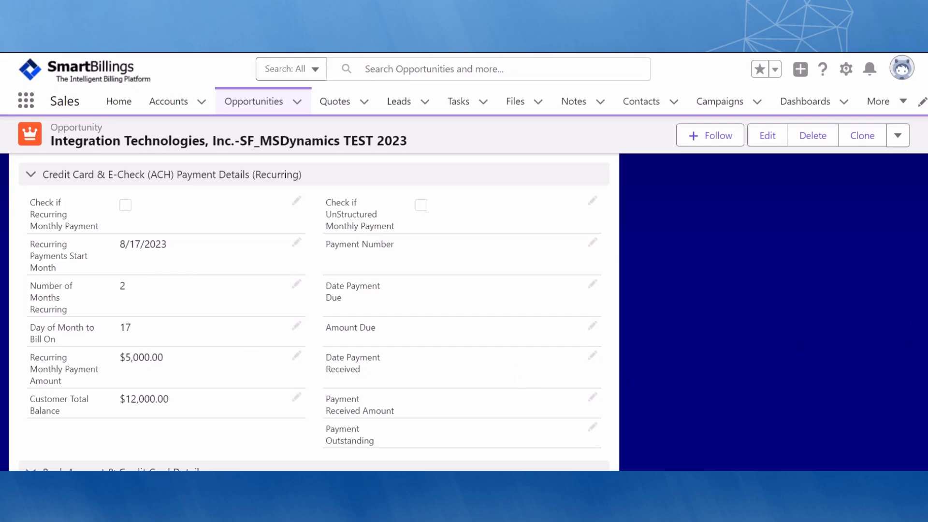
{"action": "scroll", "coordinate": [315, 312], "scroll_direction": "up", "scroll_amount": 1}
{"action": "scroll", "coordinate": [314, 311], "scroll_direction": "up", "scroll_amount": 8}
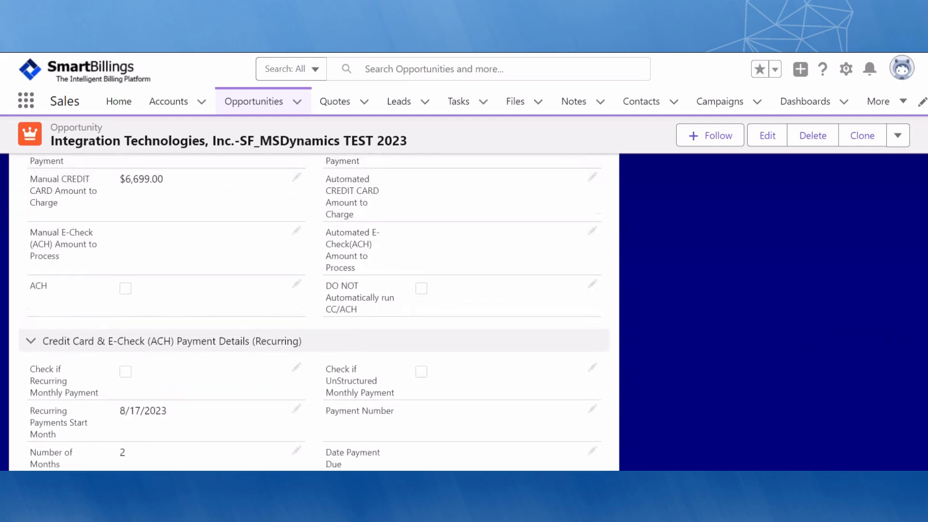
{"action": "scroll", "coordinate": [314, 312], "scroll_direction": "up", "scroll_amount": 12}
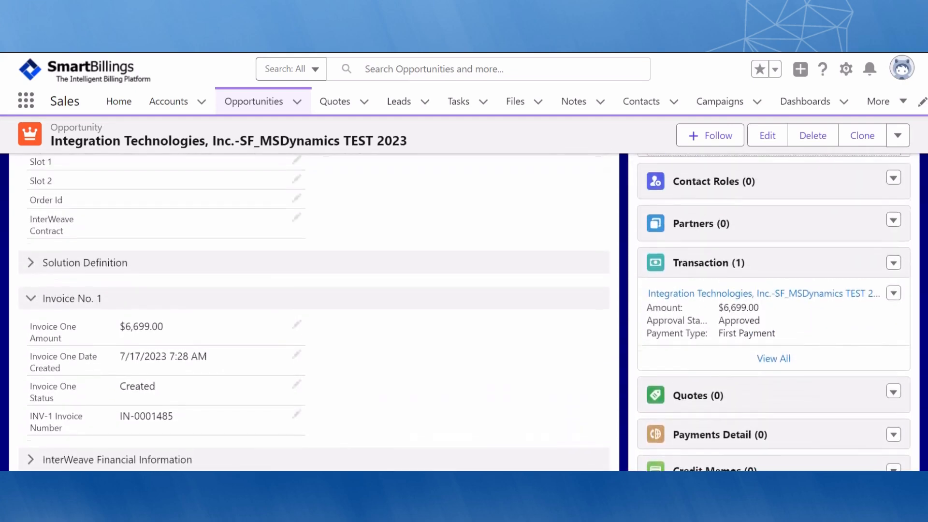
{"action": "scroll", "coordinate": [315, 311], "scroll_direction": "up", "scroll_amount": 8}
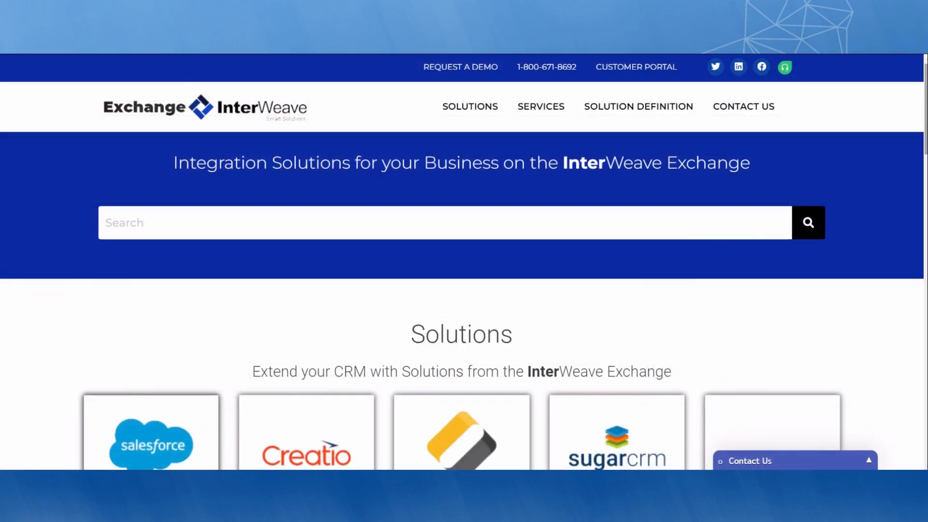
Open the Salesforce and Financial Integration page and scroll to its Salesforce to QuickBooks description
{"action": "scroll", "coordinate": [462, 261], "scroll_direction": "down", "scroll_amount": 5}
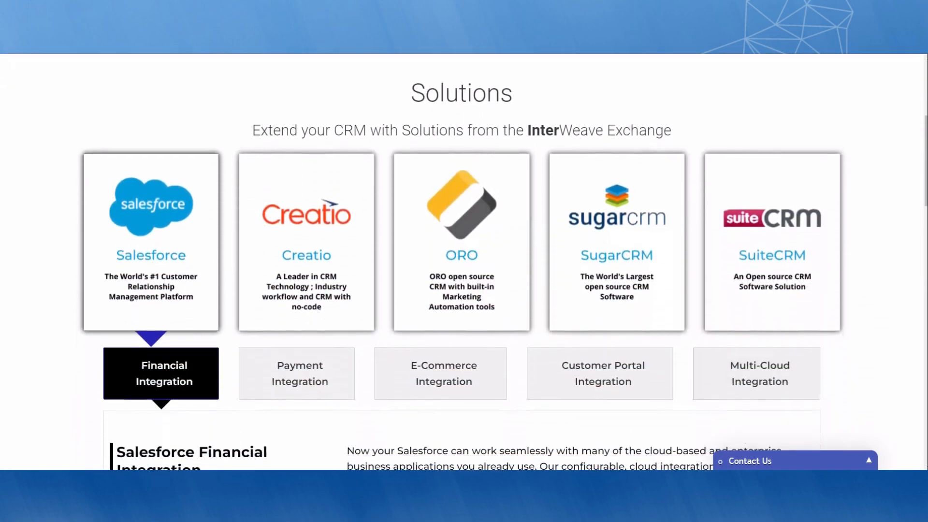
{"action": "scroll", "coordinate": [462, 261], "scroll_direction": "down", "scroll_amount": 2}
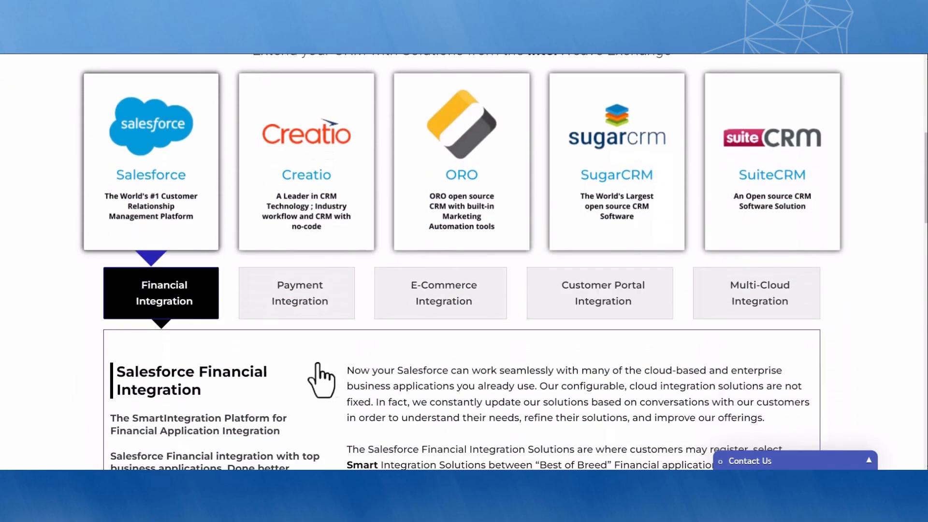
{"action": "left_click", "coordinate": [247, 373]}
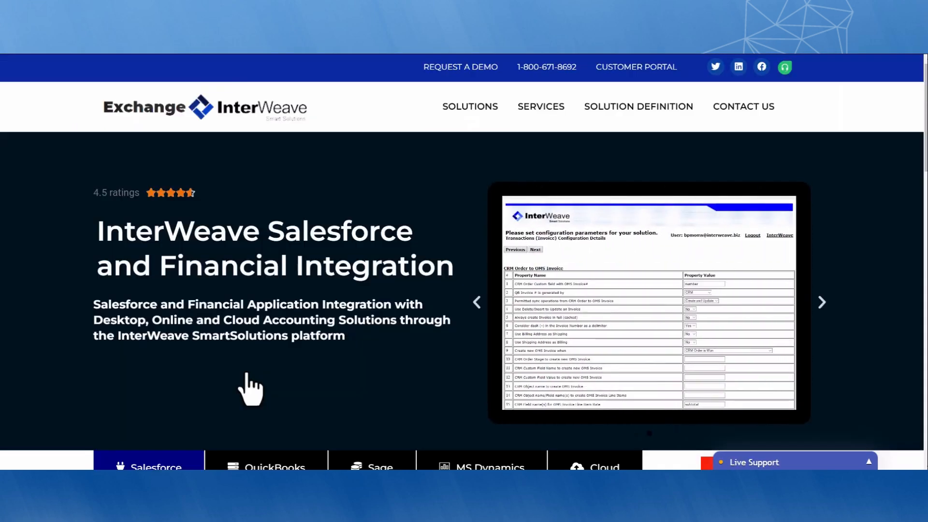
{"action": "scroll", "coordinate": [251, 389], "scroll_direction": "down", "scroll_amount": 5}
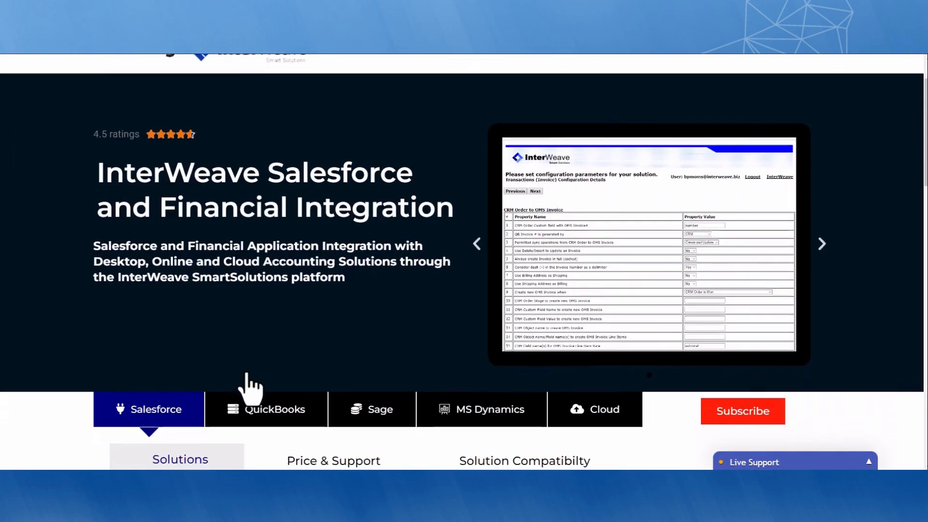
{"action": "scroll", "coordinate": [250, 389], "scroll_direction": "down", "scroll_amount": 1}
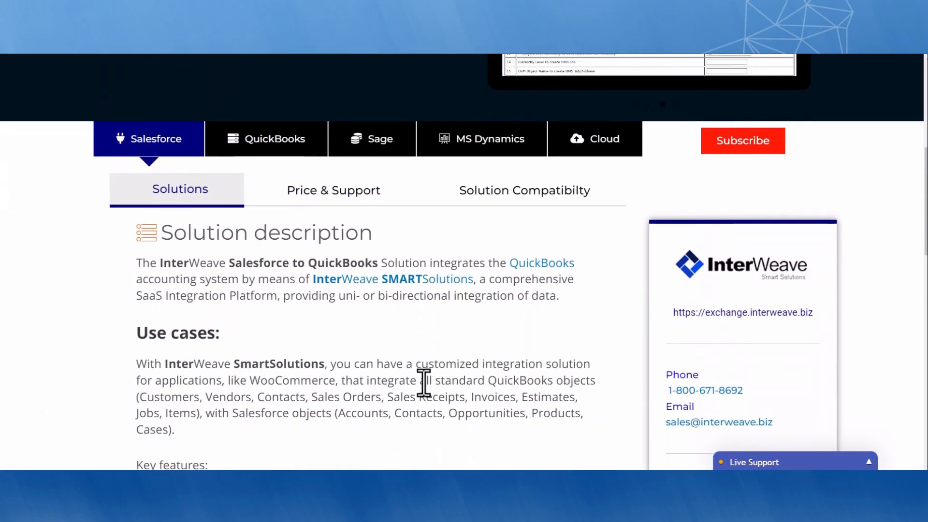
{"action": "left_click", "coordinate": [479, 148]}
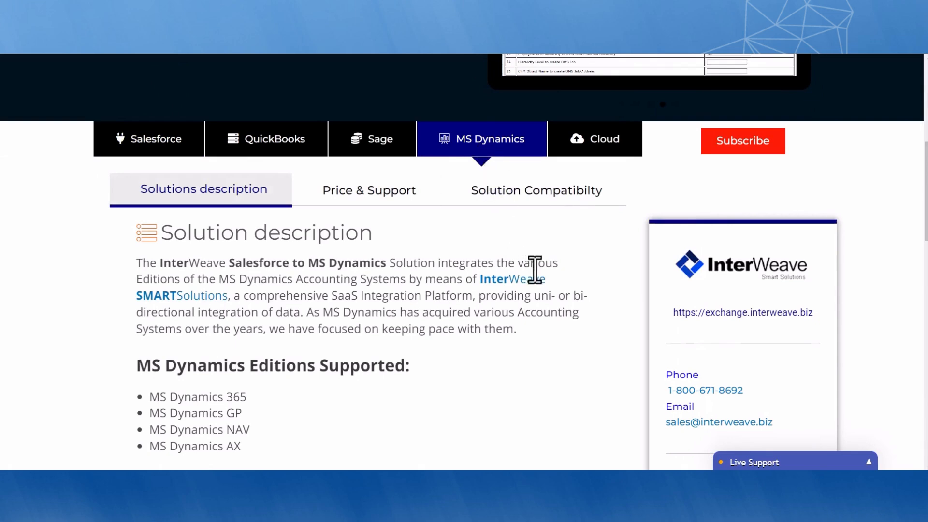
{"action": "scroll", "coordinate": [595, 360], "scroll_direction": "down", "scroll_amount": 5}
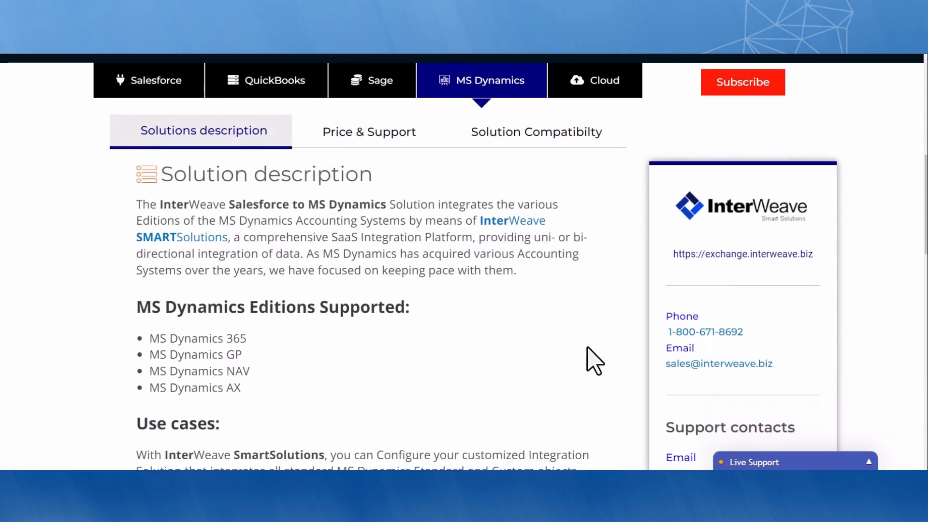
{"action": "scroll", "coordinate": [595, 360], "scroll_direction": "down", "scroll_amount": 5}
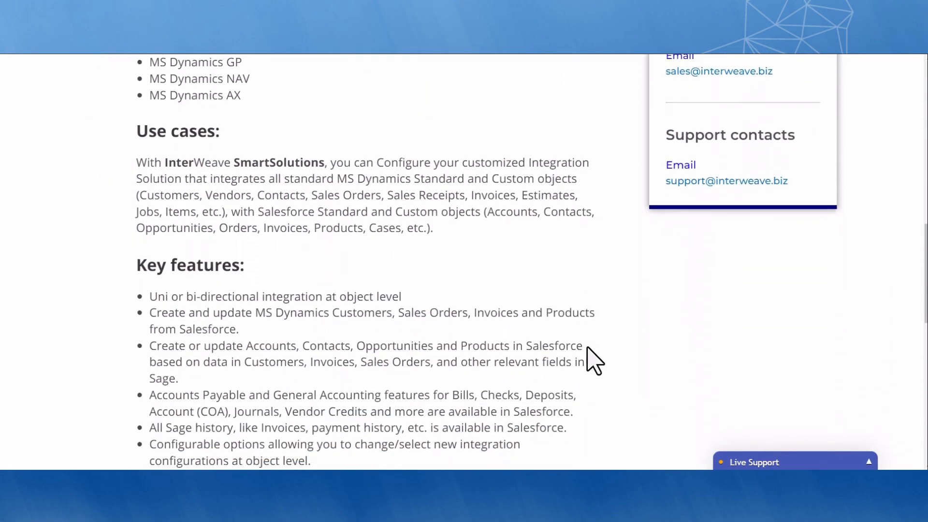
{"action": "scroll", "coordinate": [595, 360], "scroll_direction": "up", "scroll_amount": 5}
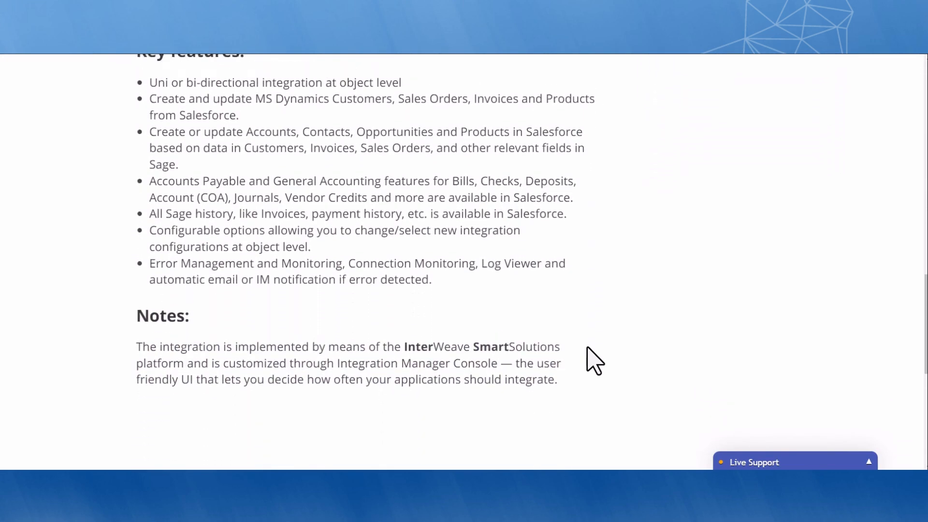
{"action": "scroll", "coordinate": [595, 360], "scroll_direction": "up", "scroll_amount": 5}
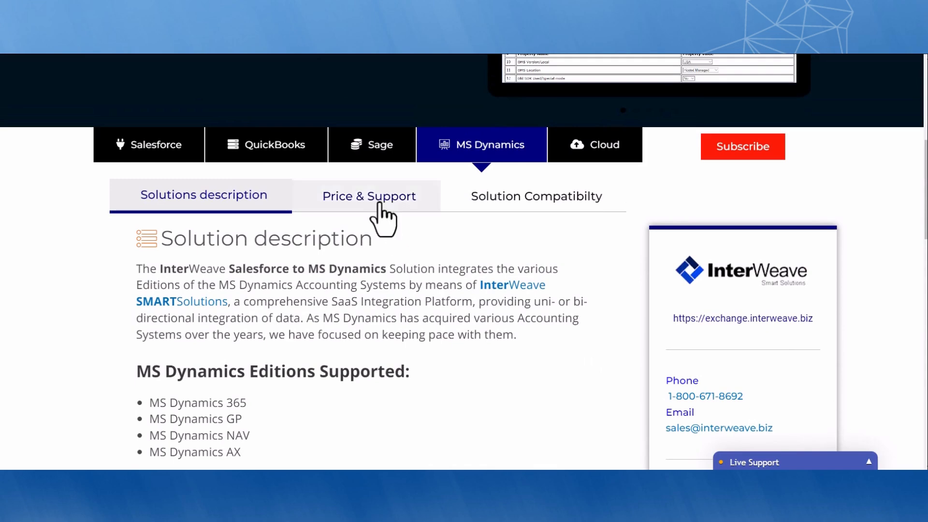
{"action": "left_click", "coordinate": [382, 208]}
{"action": "scroll", "coordinate": [445, 263], "scroll_direction": "down", "scroll_amount": 5}
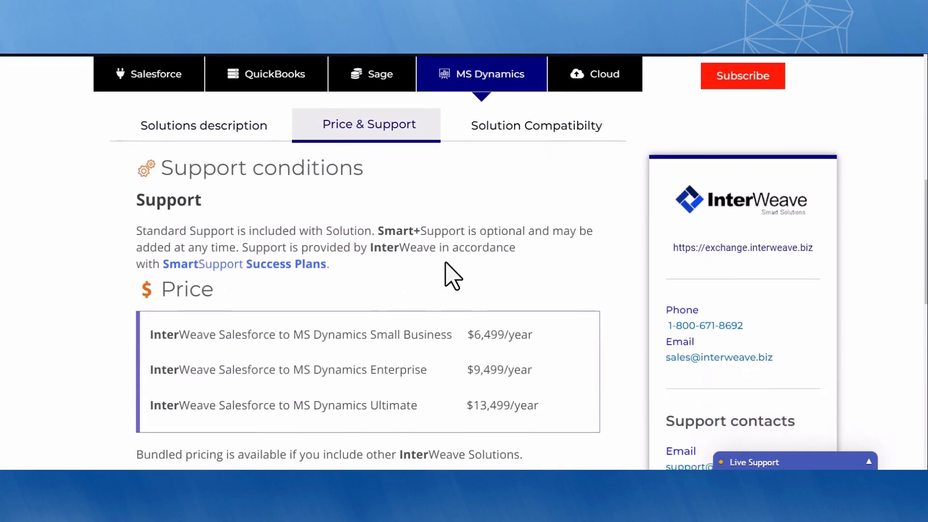
{"action": "scroll", "coordinate": [445, 263], "scroll_direction": "up", "scroll_amount": 5}
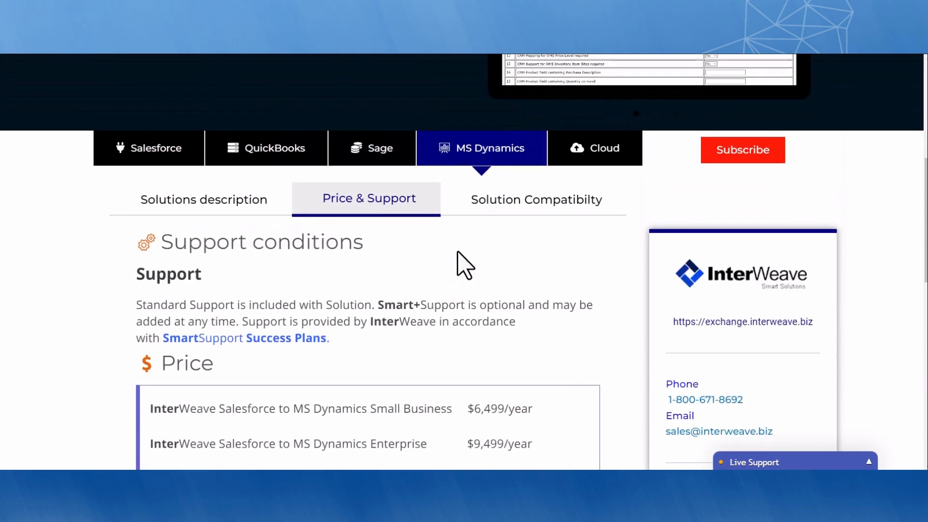
{"action": "left_click", "coordinate": [498, 204]}
{"action": "scroll", "coordinate": [497, 248], "scroll_direction": "down", "scroll_amount": 2}
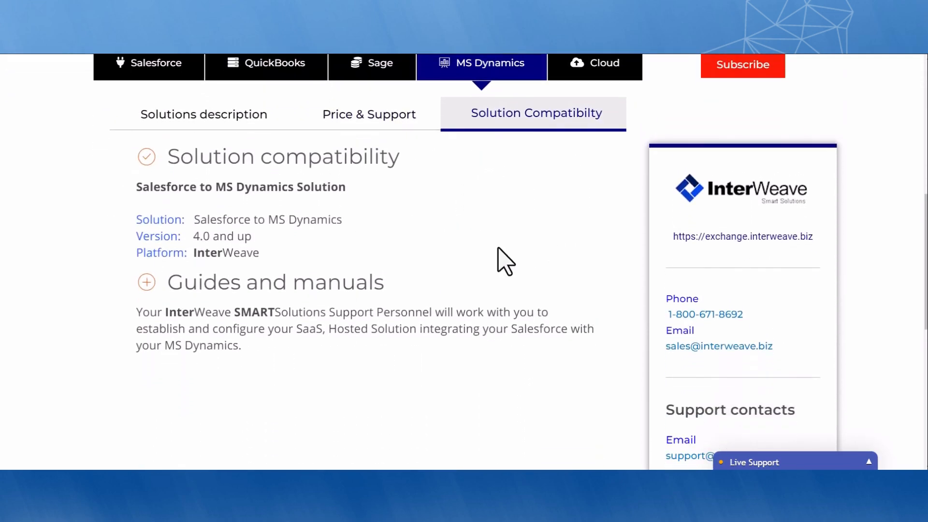
{"action": "scroll", "coordinate": [498, 248], "scroll_direction": "up", "scroll_amount": 2}
{"action": "left_click", "coordinate": [244, 233]}
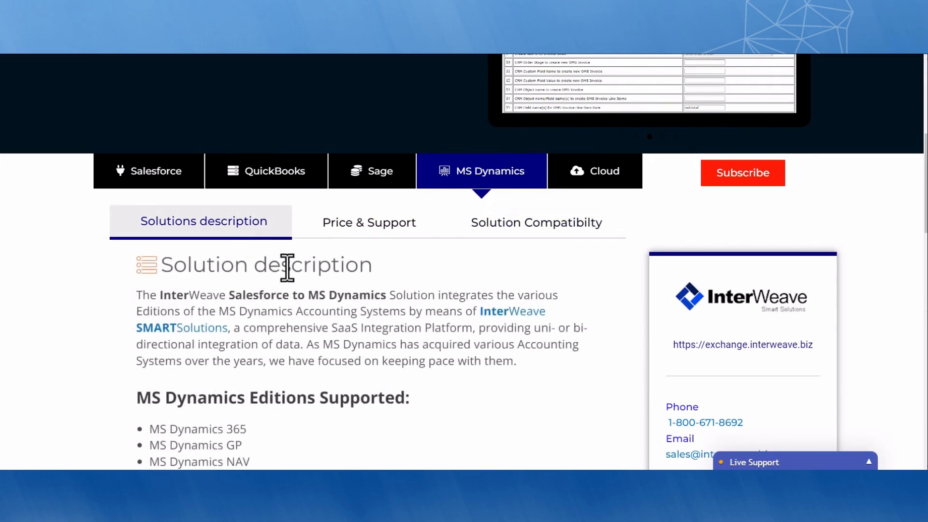
{"action": "scroll", "coordinate": [290, 271], "scroll_direction": "up", "scroll_amount": 3}
{"action": "scroll", "coordinate": [295, 283], "scroll_direction": "up", "scroll_amount": 3}
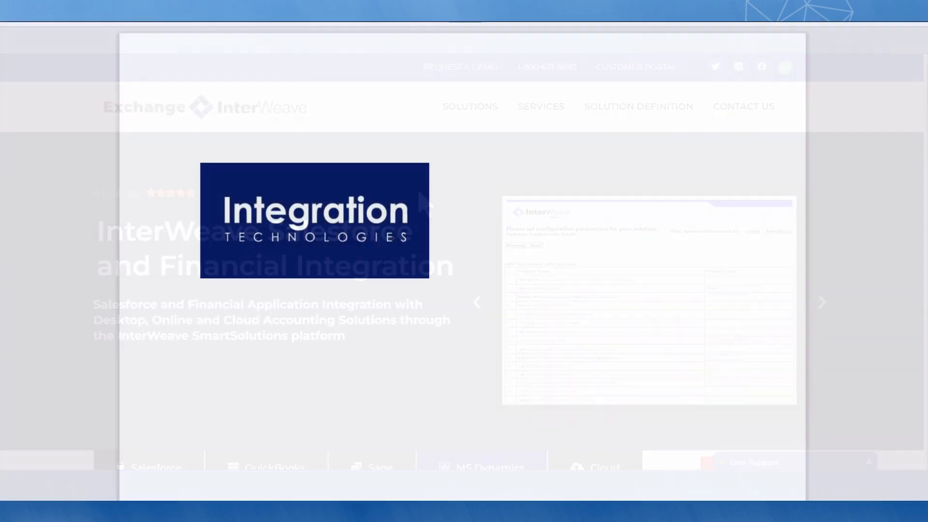
Scroll the 8 Steps guide past the title page, Document History and Table of Contents to Step 1
{"action": "scroll", "coordinate": [462, 264], "scroll_direction": "down", "scroll_amount": 5}
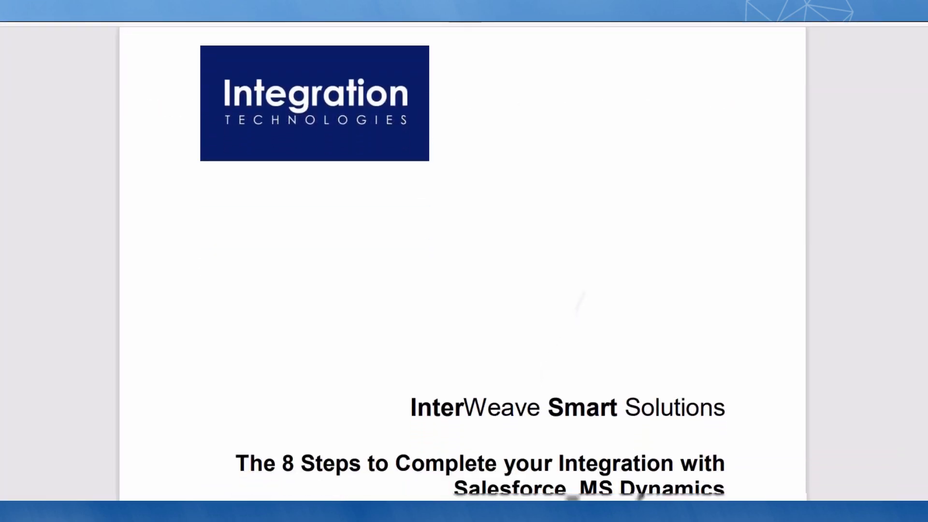
{"action": "scroll", "coordinate": [462, 264], "scroll_direction": "down", "scroll_amount": 2}
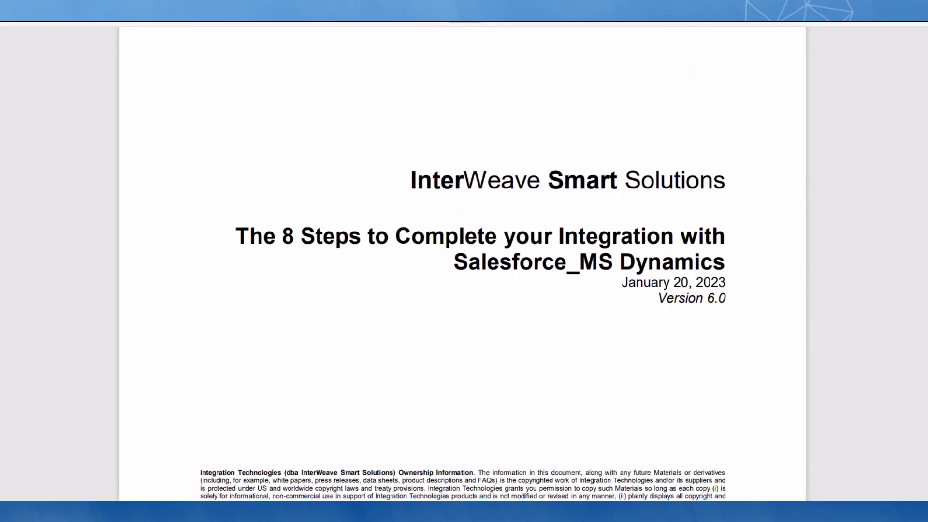
{"action": "scroll", "coordinate": [463, 264], "scroll_direction": "down", "scroll_amount": 8}
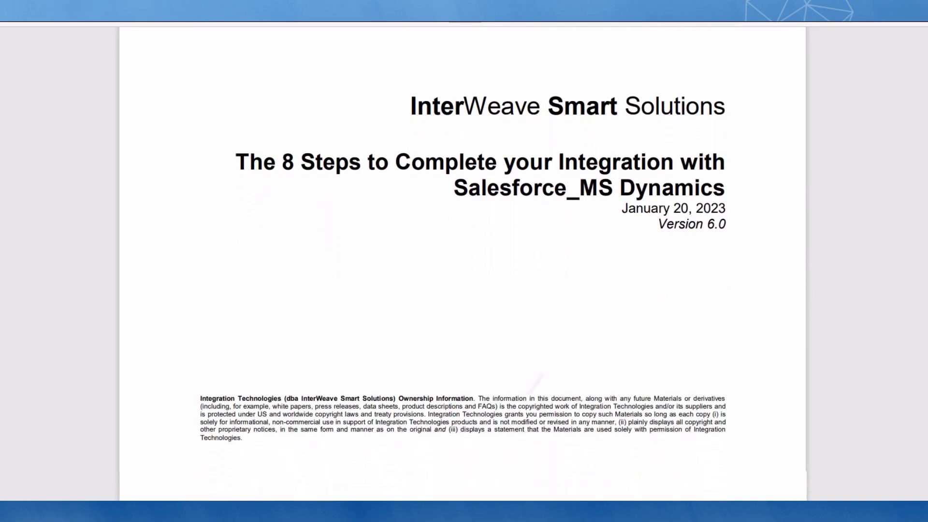
{"action": "scroll", "coordinate": [463, 264], "scroll_direction": "down", "scroll_amount": 1}
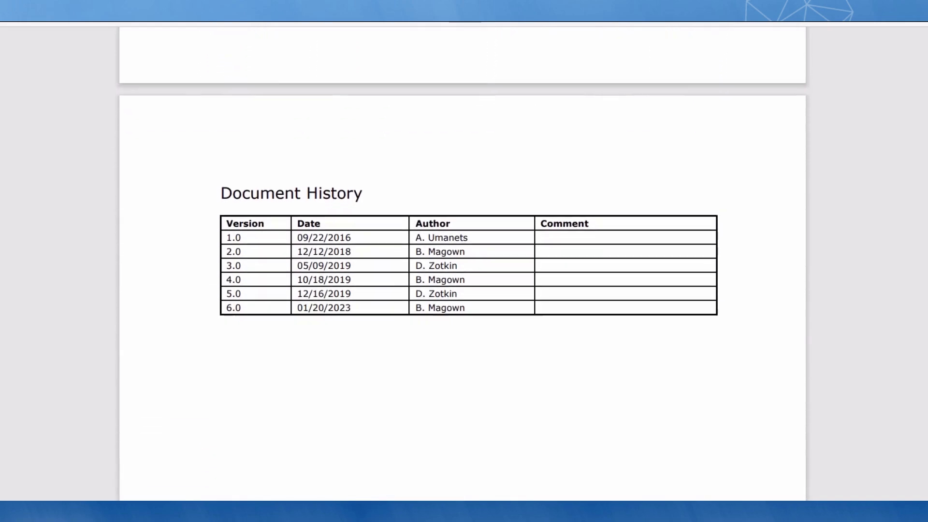
{"action": "scroll", "coordinate": [463, 263], "scroll_direction": "down", "scroll_amount": 1}
{"action": "scroll", "coordinate": [463, 264], "scroll_direction": "down", "scroll_amount": 7}
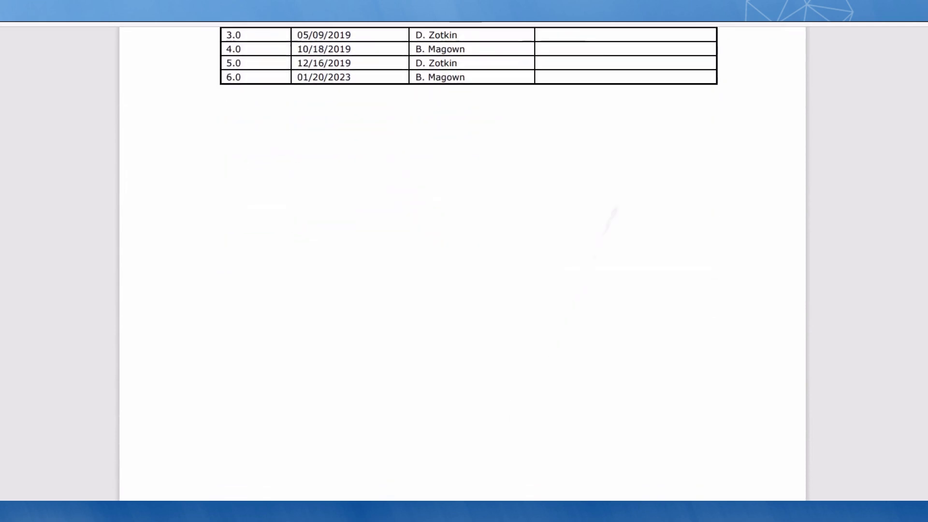
{"action": "scroll", "coordinate": [463, 263], "scroll_direction": "down", "scroll_amount": 8}
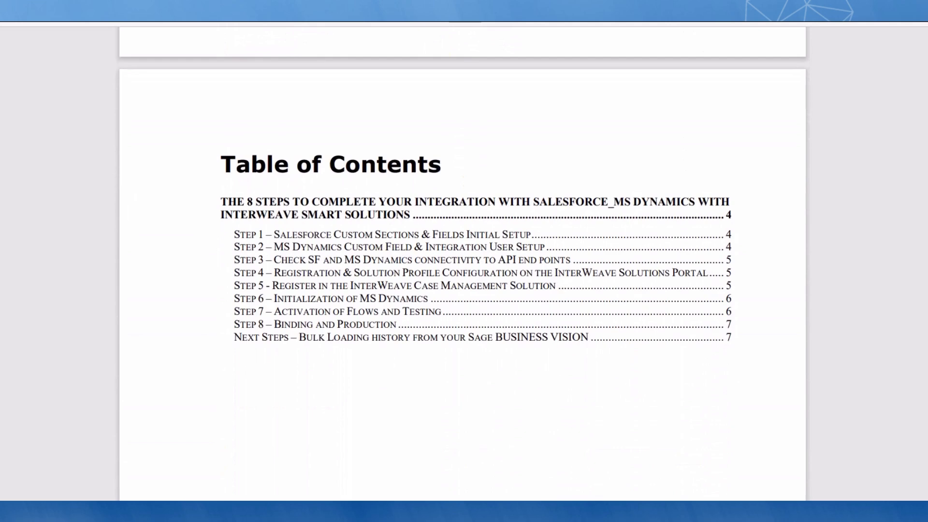
{"action": "scroll", "coordinate": [462, 264], "scroll_direction": "down", "scroll_amount": 8}
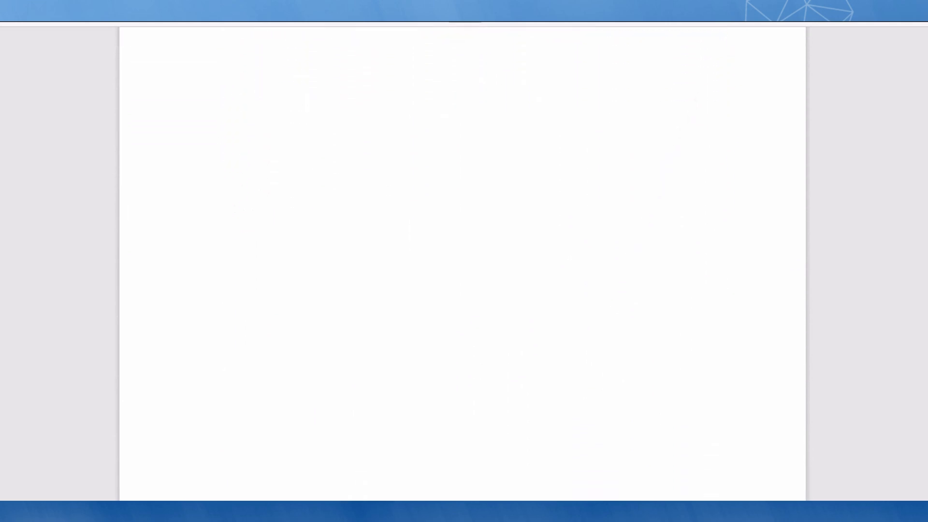
{"action": "scroll", "coordinate": [462, 263], "scroll_direction": "down", "scroll_amount": 9}
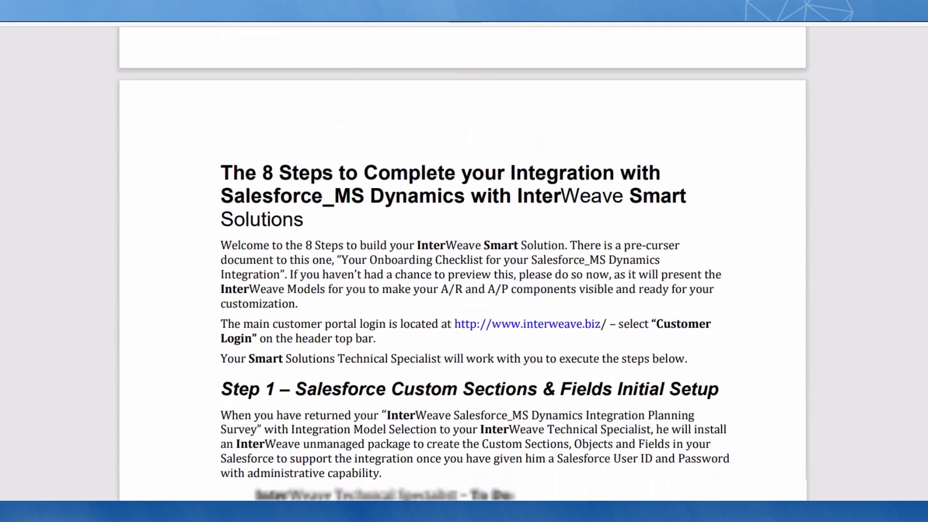
{"action": "scroll", "coordinate": [462, 263], "scroll_direction": "down", "scroll_amount": 2}
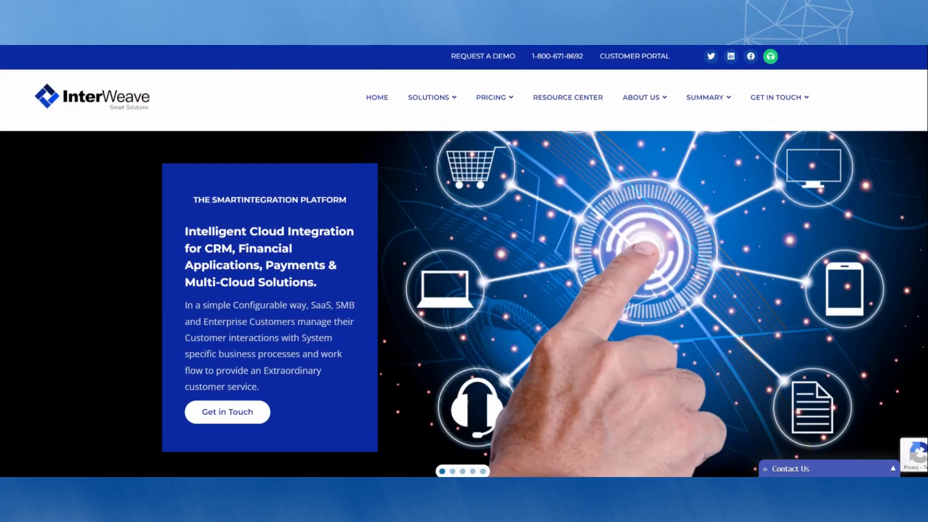
Scroll down the InterWeave home page through Smart Solutions, Our Resources and the FAQ
{"action": "scroll", "coordinate": [462, 263], "scroll_direction": "down", "scroll_amount": 5}
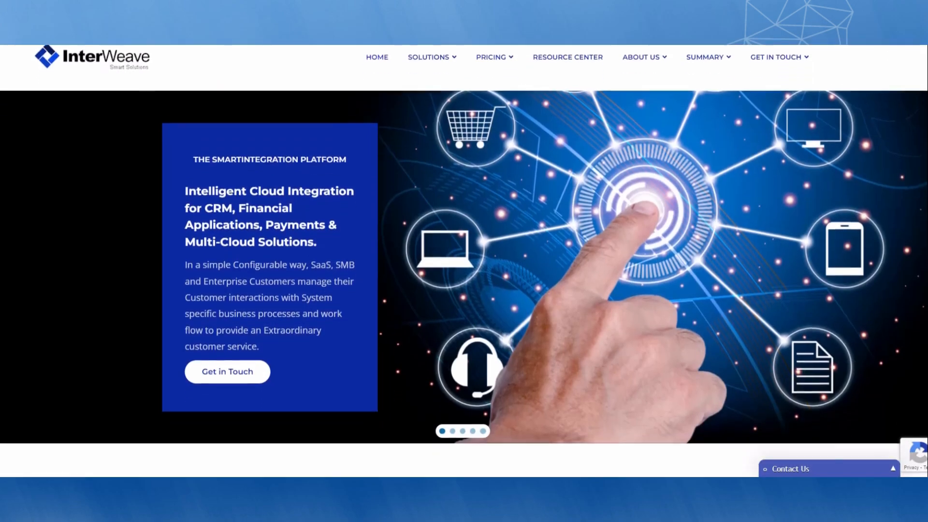
{"action": "scroll", "coordinate": [463, 264], "scroll_direction": "down", "scroll_amount": 5}
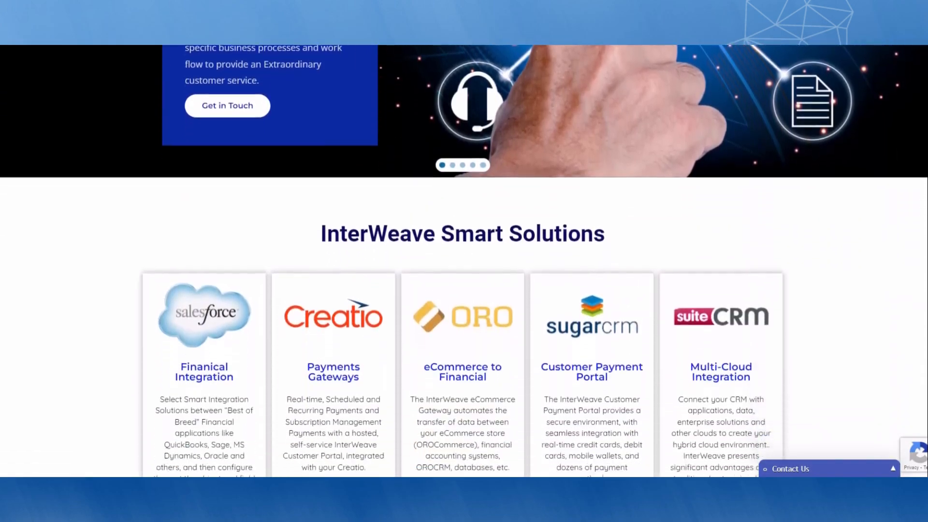
{"action": "scroll", "coordinate": [462, 264], "scroll_direction": "down", "scroll_amount": 5}
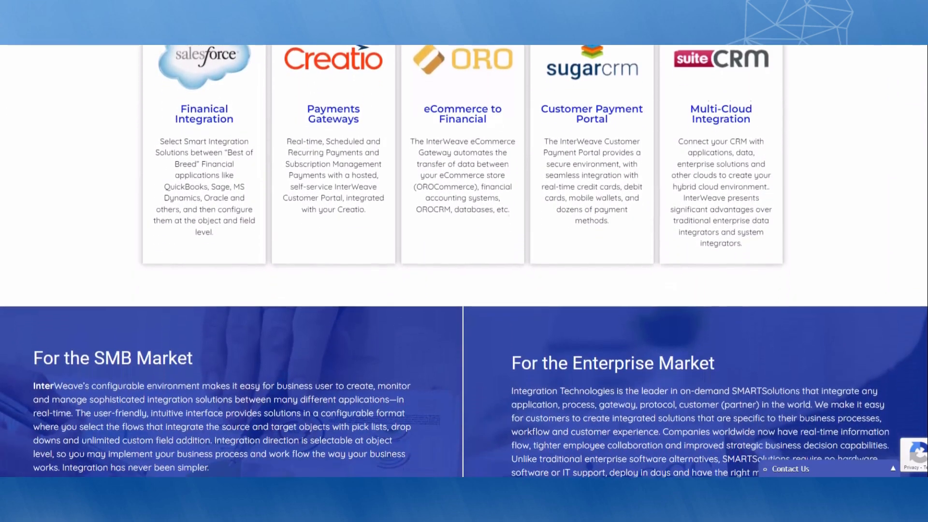
{"action": "scroll", "coordinate": [463, 263], "scroll_direction": "down", "scroll_amount": 5}
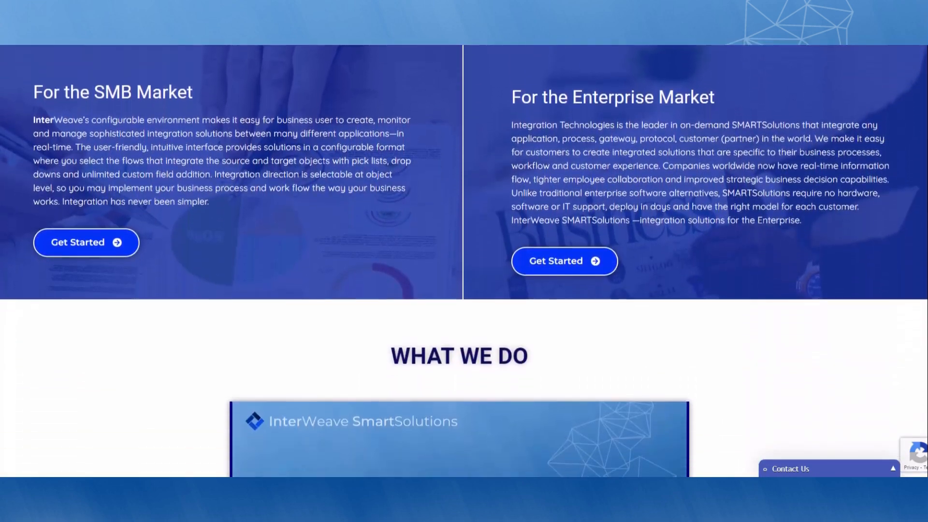
{"action": "scroll", "coordinate": [463, 264], "scroll_direction": "down", "scroll_amount": 5}
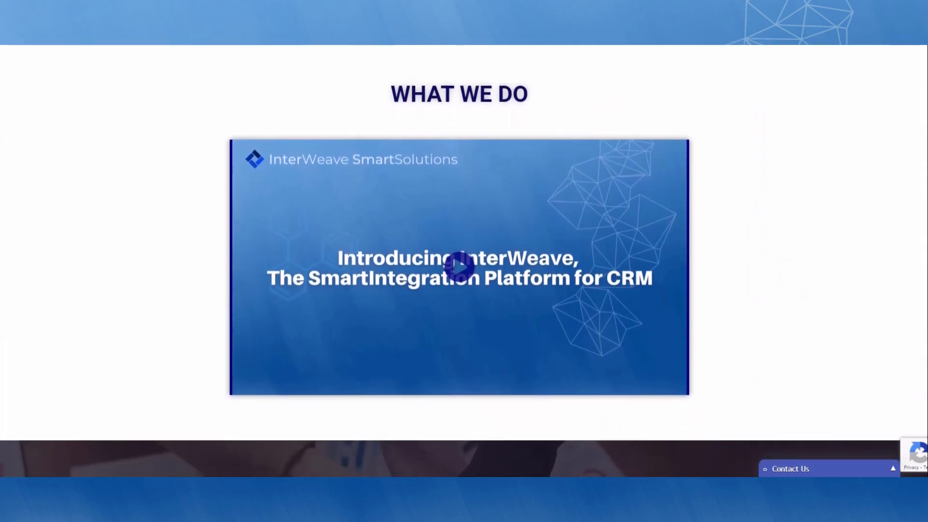
{"action": "scroll", "coordinate": [462, 264], "scroll_direction": "down", "scroll_amount": 5}
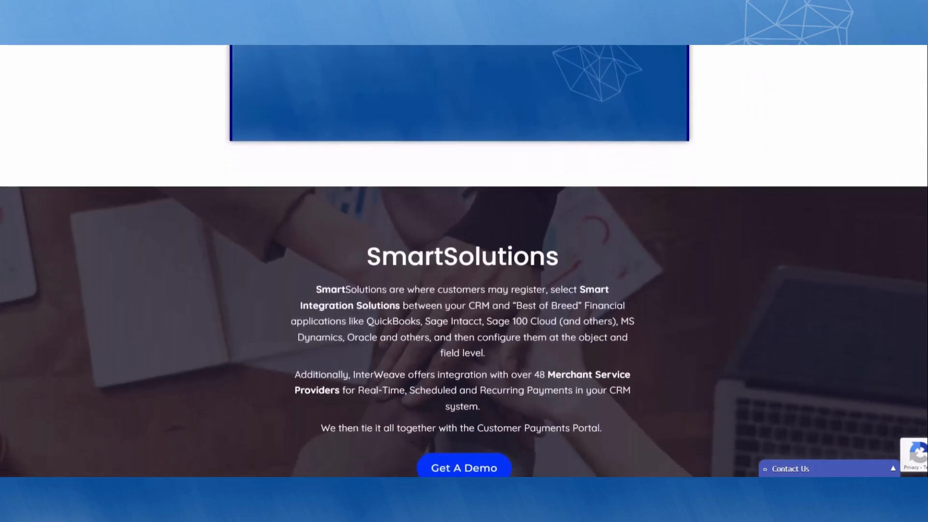
{"action": "scroll", "coordinate": [462, 264], "scroll_direction": "down", "scroll_amount": 5}
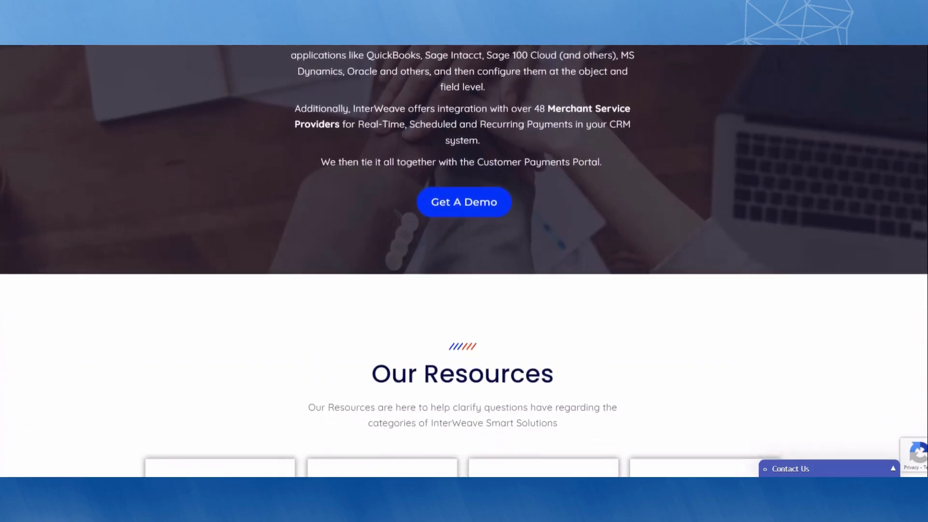
{"action": "scroll", "coordinate": [462, 263], "scroll_direction": "down", "scroll_amount": 5}
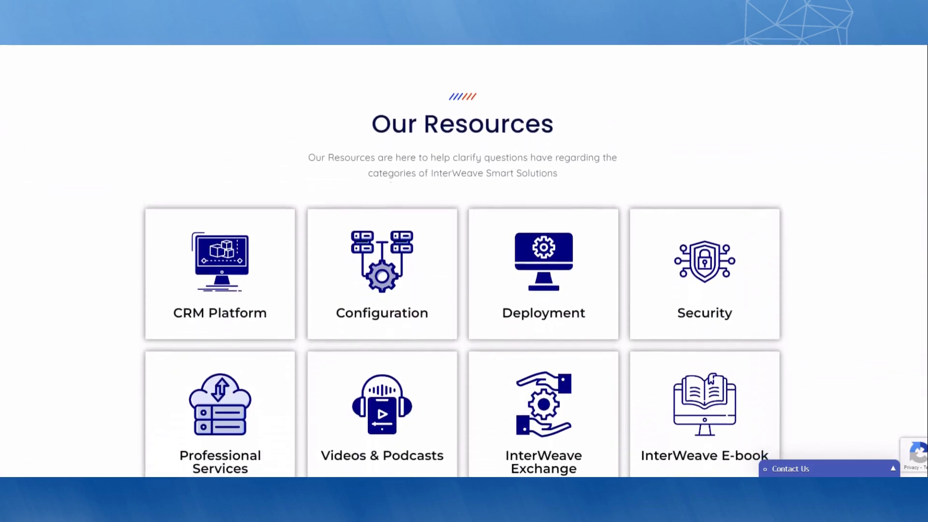
{"action": "scroll", "coordinate": [462, 263], "scroll_direction": "down", "scroll_amount": 5}
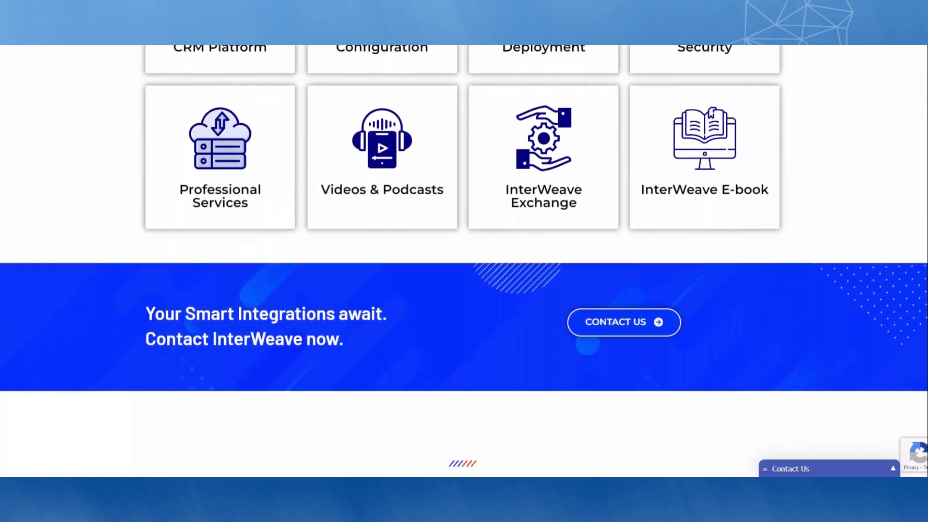
{"action": "scroll", "coordinate": [464, 261], "scroll_direction": "down", "scroll_amount": 4}
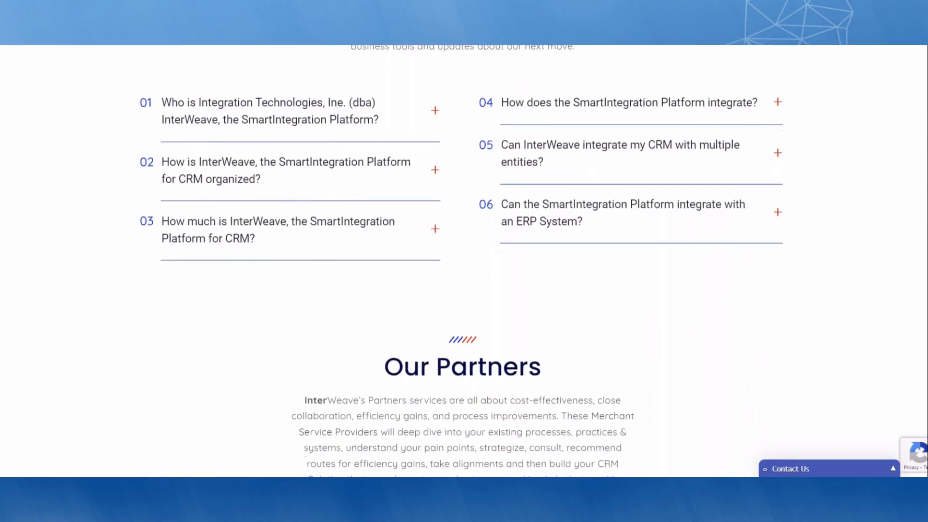
{"action": "scroll", "coordinate": [463, 264], "scroll_direction": "down", "scroll_amount": 4}
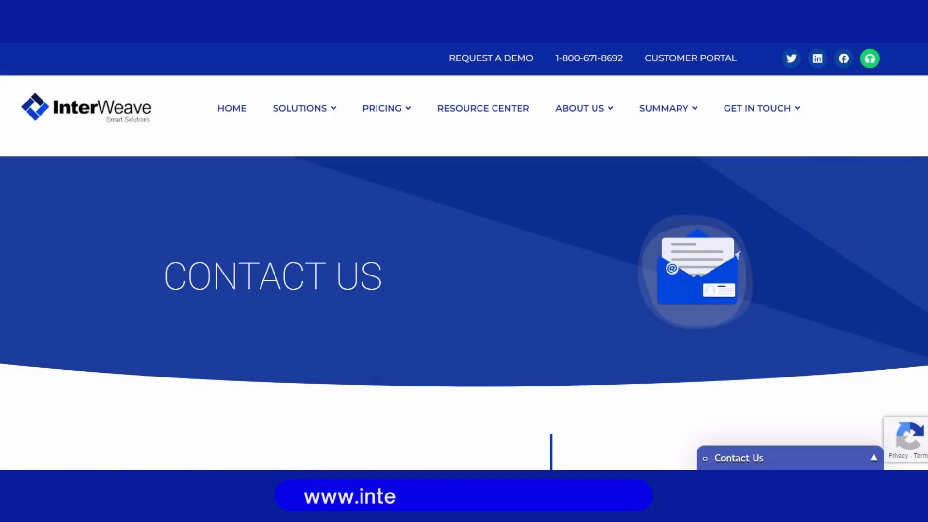
Scroll past the contact form and Call Us banner to the New York, Boston, Essex CT and Toronto office cards
{"action": "scroll", "coordinate": [464, 256], "scroll_direction": "down", "scroll_amount": 10}
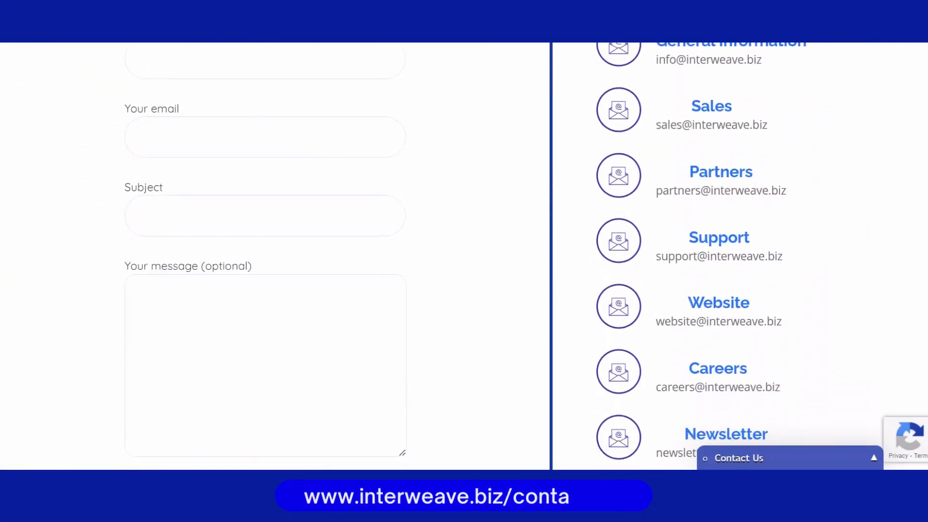
{"action": "scroll", "coordinate": [465, 256], "scroll_direction": "down", "scroll_amount": 8}
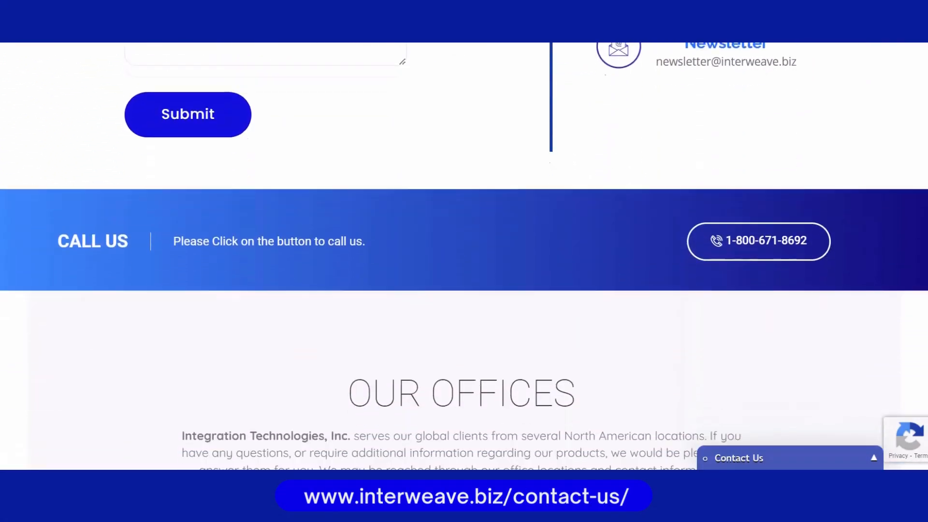
{"action": "scroll", "coordinate": [464, 256], "scroll_direction": "down", "scroll_amount": 7}
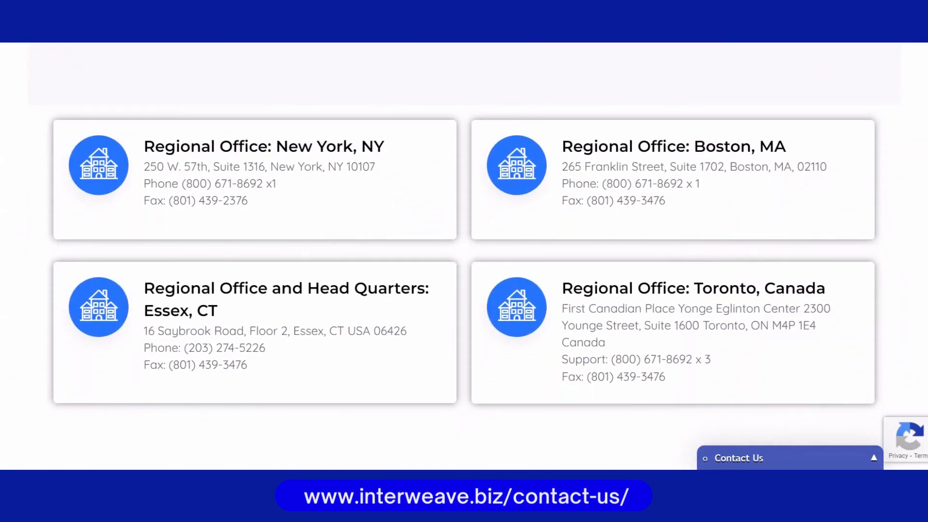